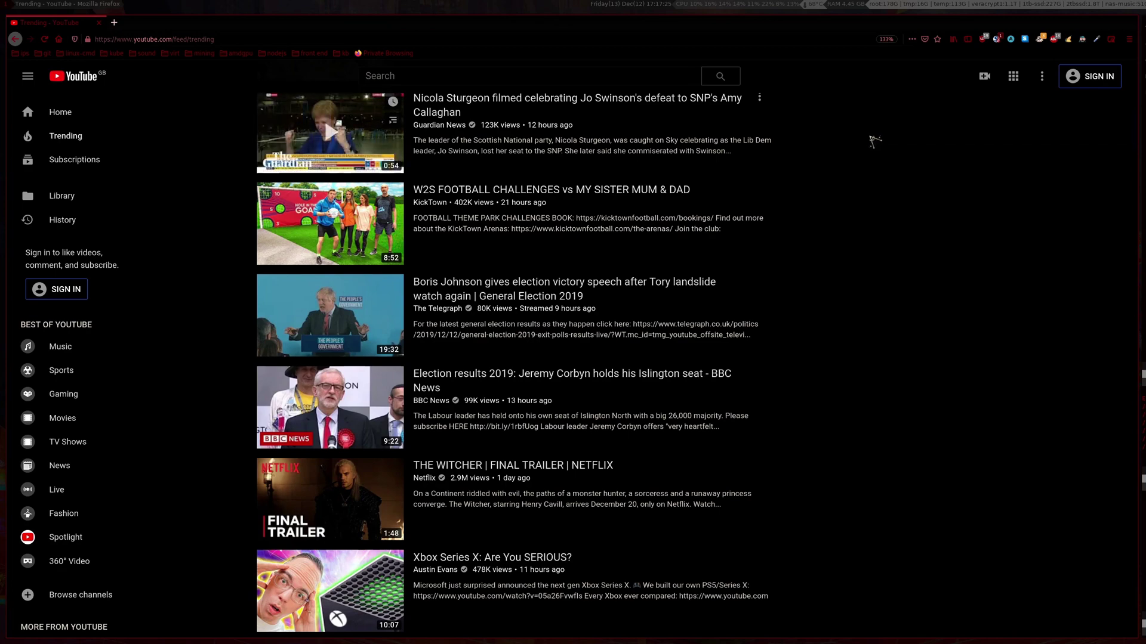
# - Scroll the YouTube Trending list and open THE WITCHER | FINAL TRAILER | NETFLIX
pyautogui.scroll(1, 875, 142)
pyautogui.scroll(8, 876, 155)
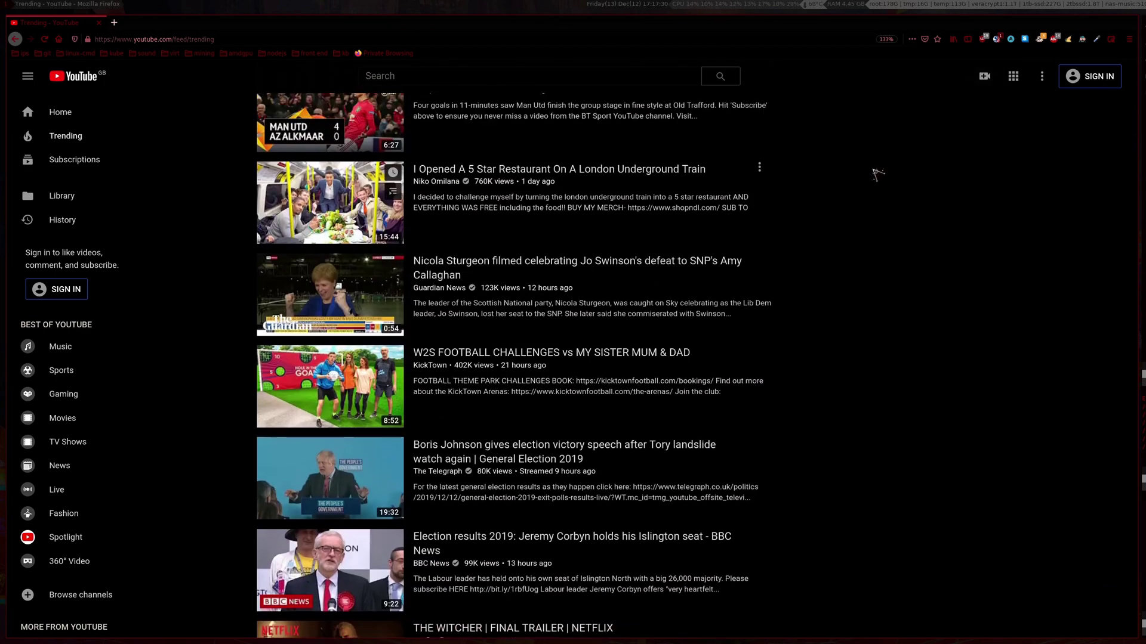
pyautogui.scroll(1, 879, 173)
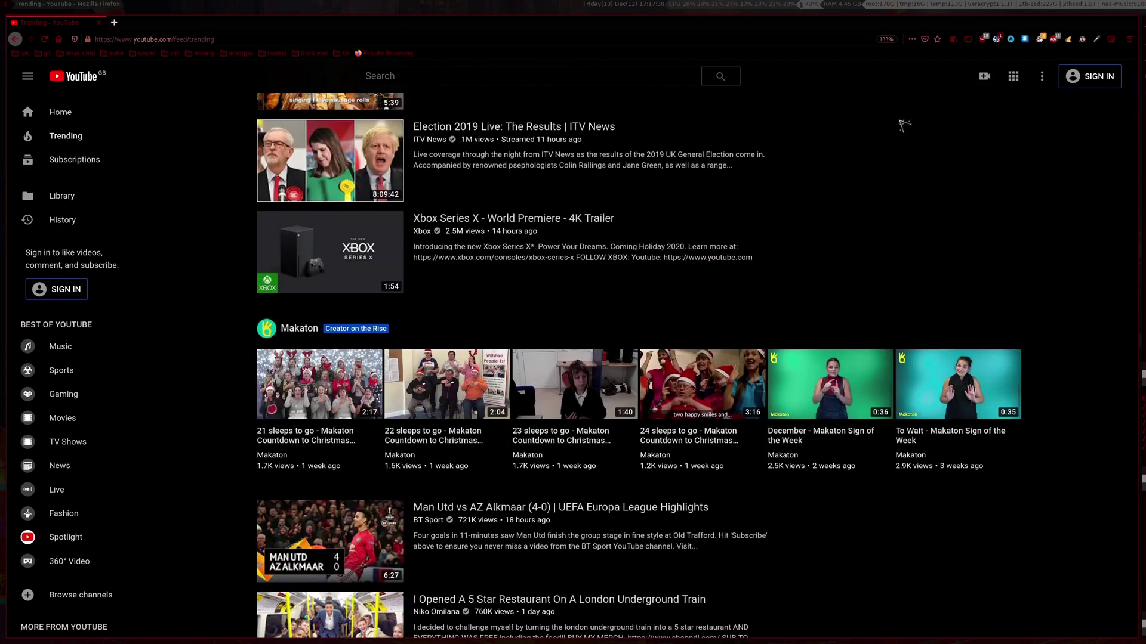
pyautogui.scroll(-8, 925, 208)
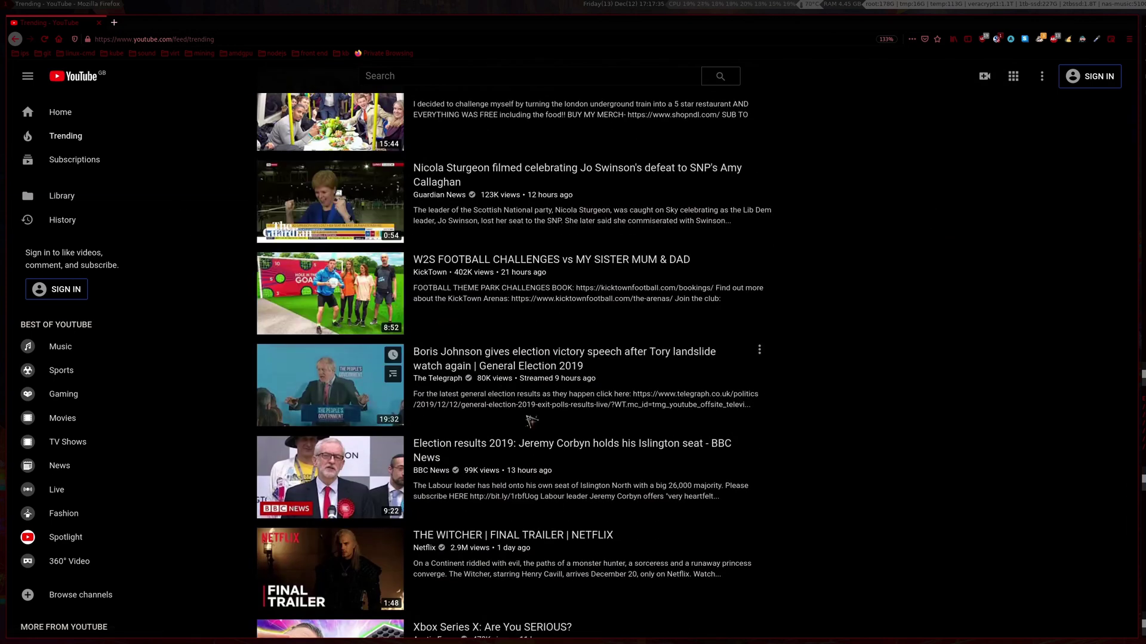
pyautogui.click(557, 537)
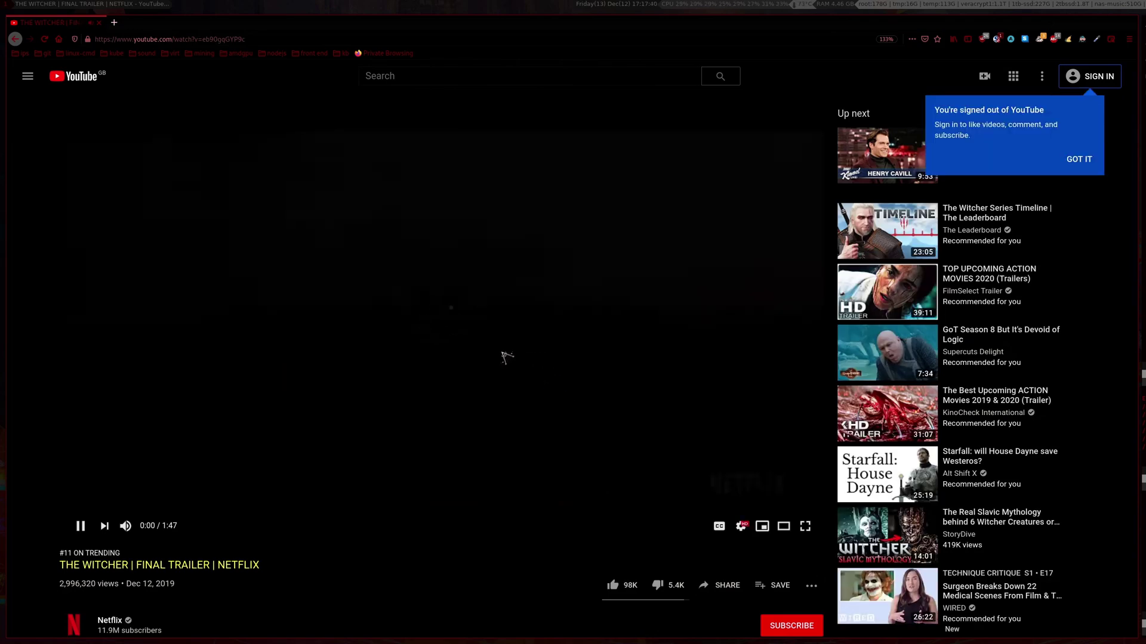
# - Scroll through the trailer's description and comments, then back to the top
pyautogui.scroll(-8, 468, 346)
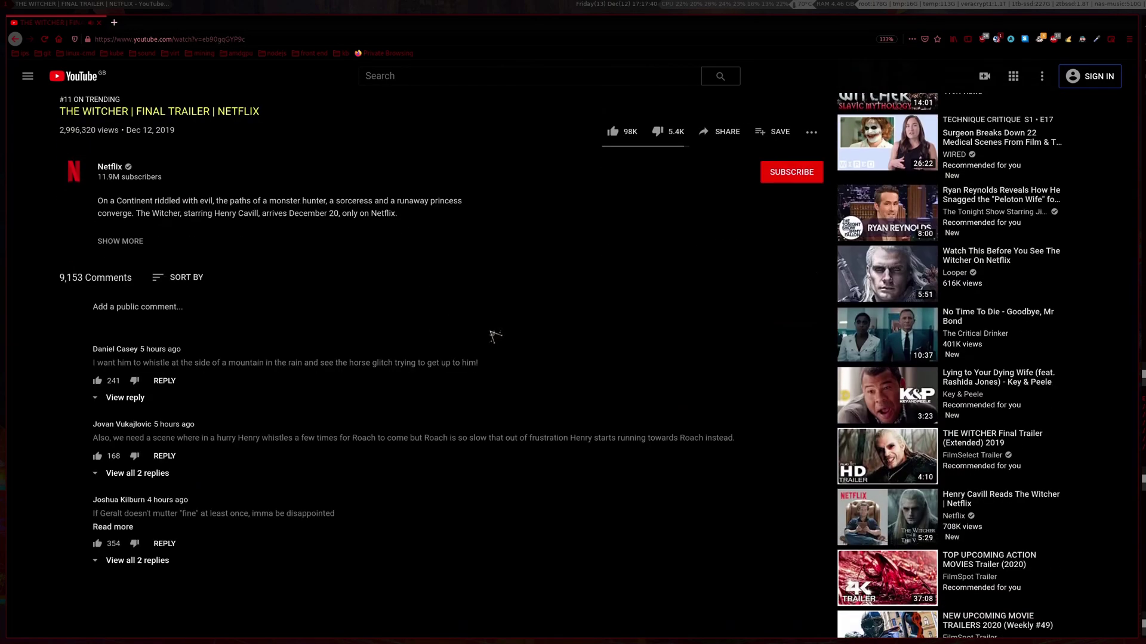
pyautogui.scroll(-8, 482, 327)
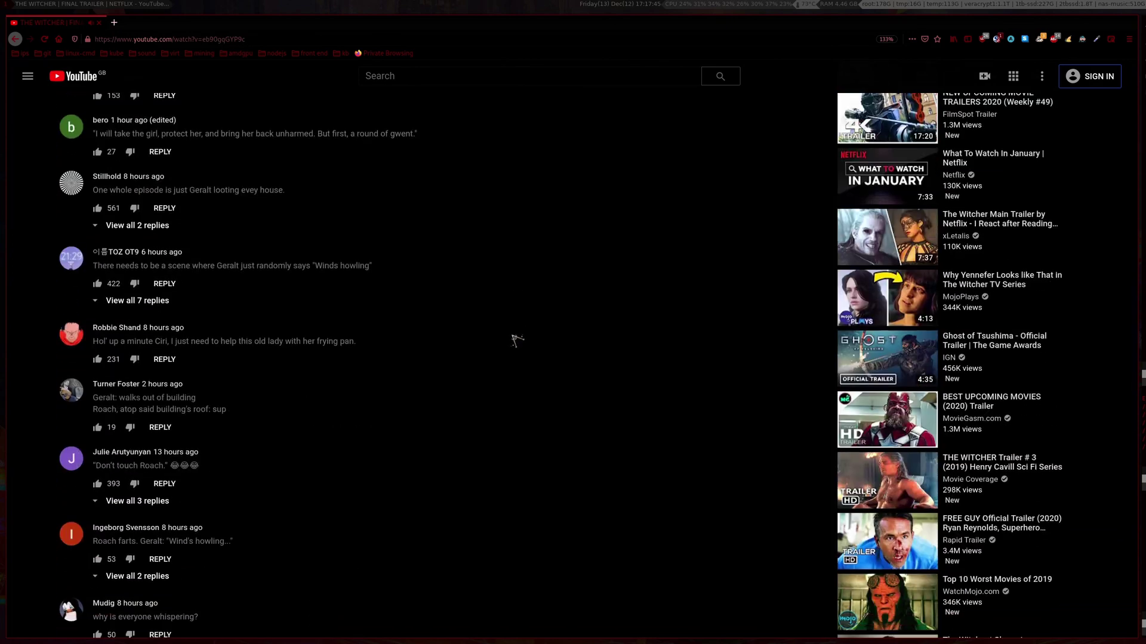
pyautogui.scroll(15, 529, 343)
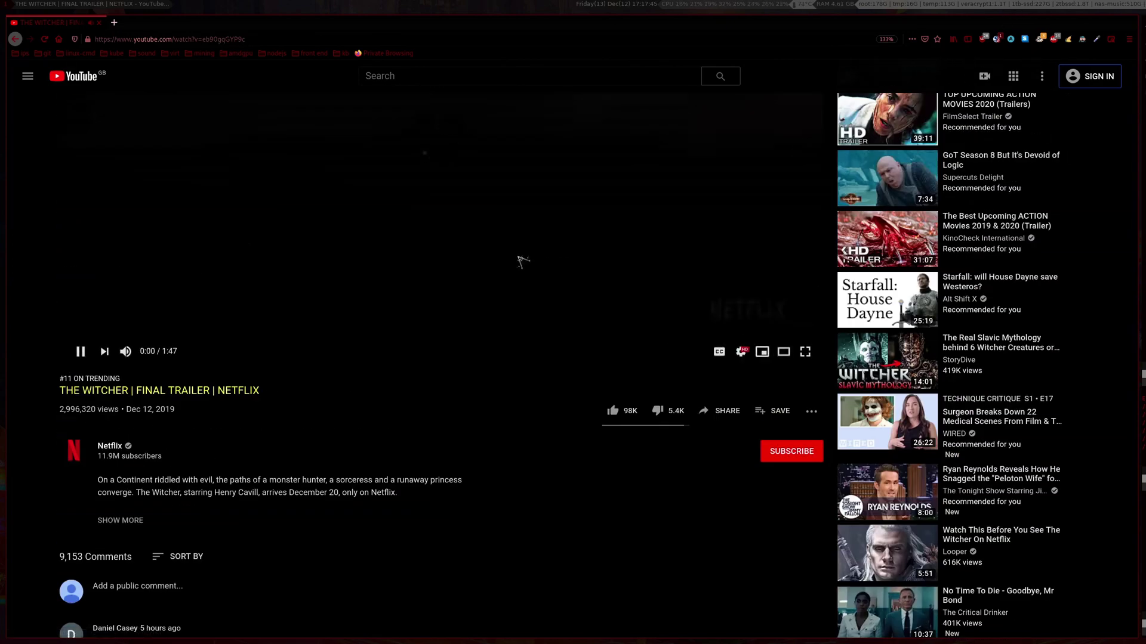
pyautogui.scroll(3, 454, 272)
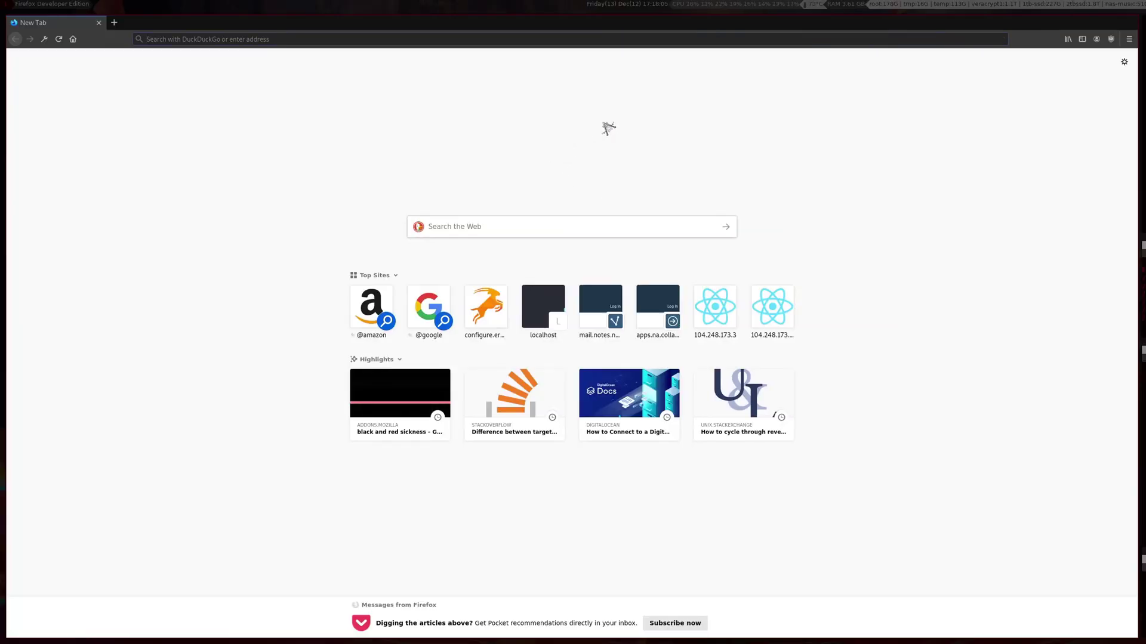
# - Zoom the New Tab page in to 133% using the main menu's zoom controls
pyautogui.click(1128, 38)
pyautogui.click(1108, 134)
pyautogui.click(1107, 134)
pyautogui.click(1107, 134)
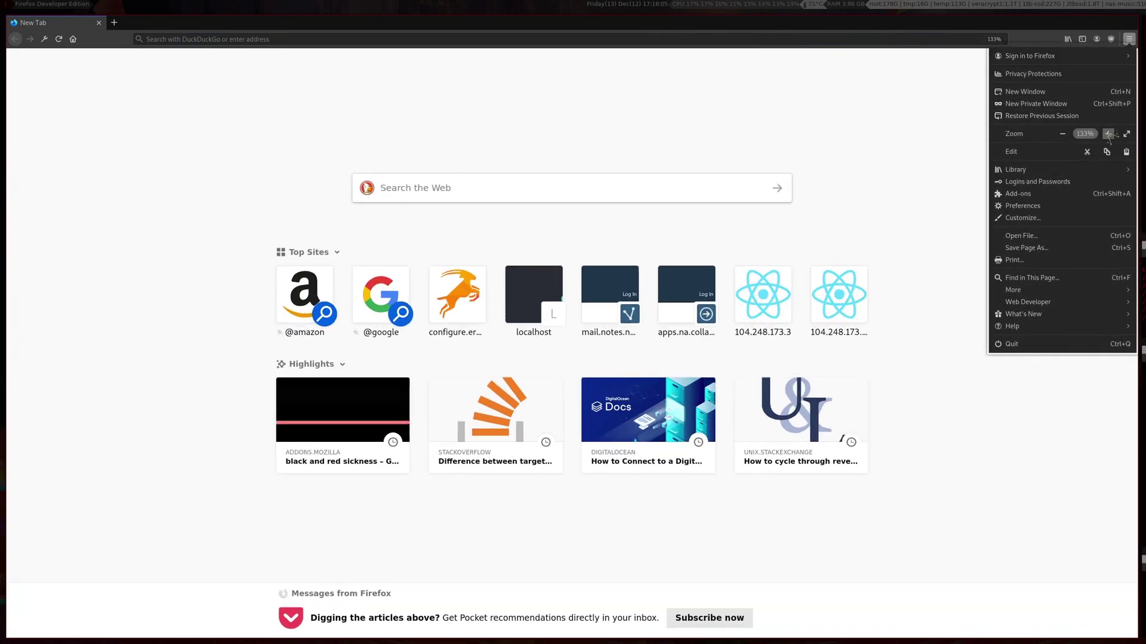
pyautogui.click(902, 111)
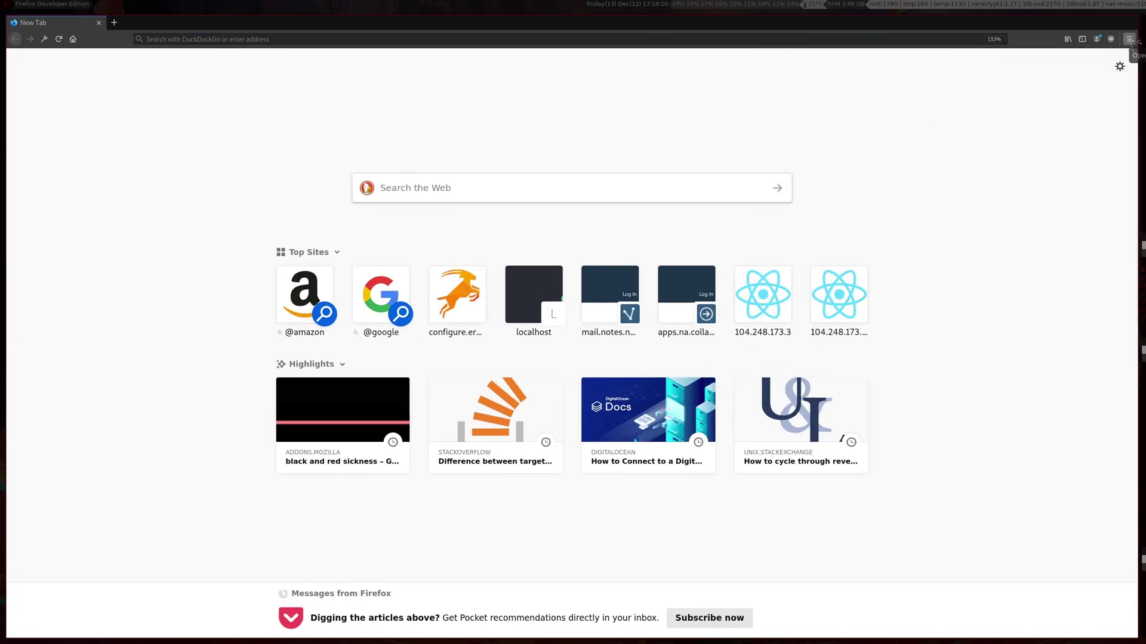
pyautogui.click(1129, 40)
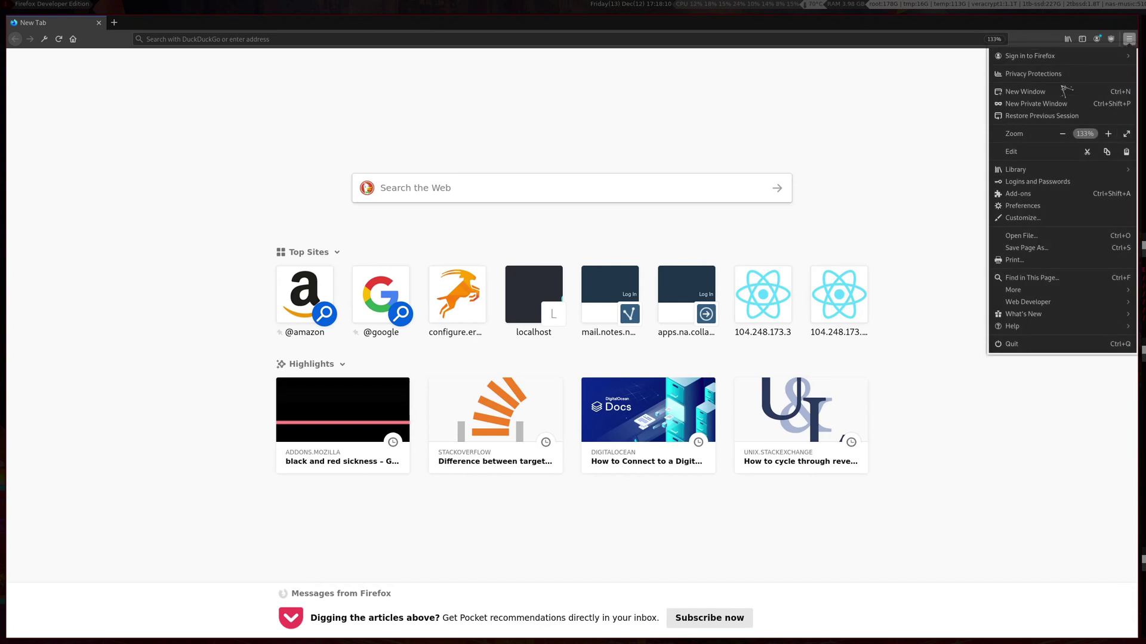
# - Search addons.mozilla.org for 'dark reader' and install the Dark Reader extension, granting its permissions
pyautogui.click(1025, 194)
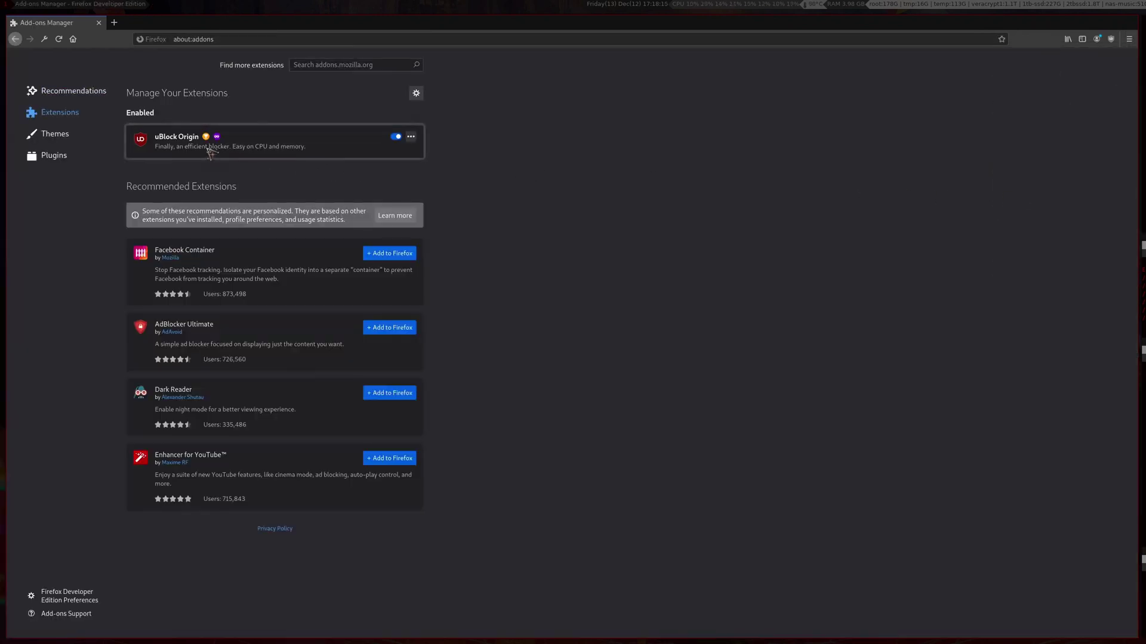
pyautogui.click(316, 66)
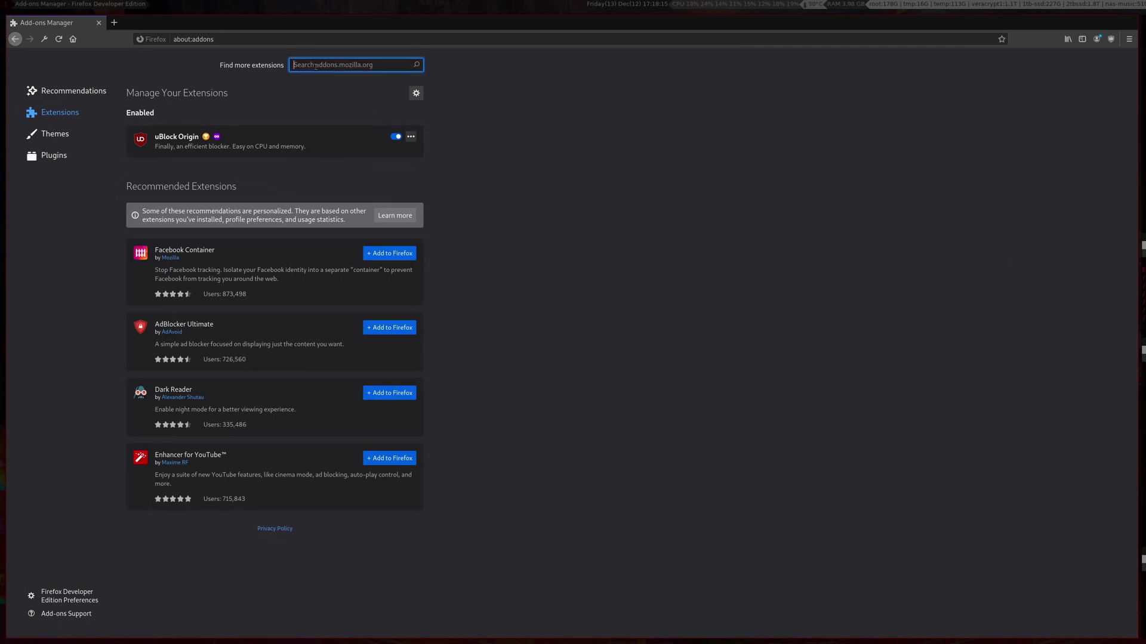
pyautogui.write('dark reader')
pyautogui.press('Return')
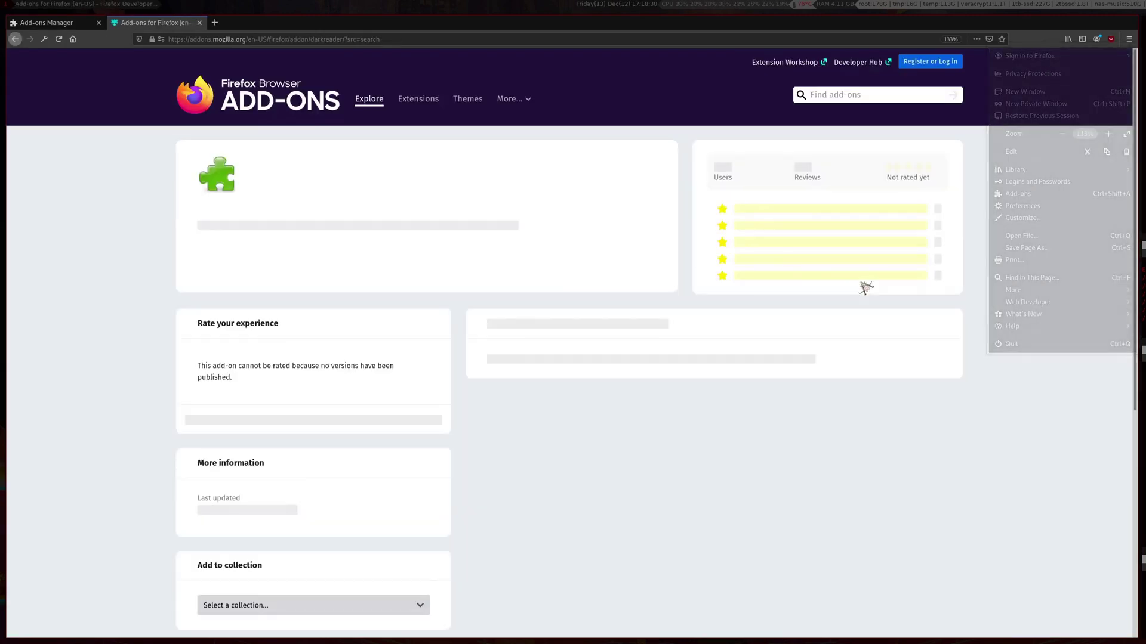
pyautogui.click(594, 286)
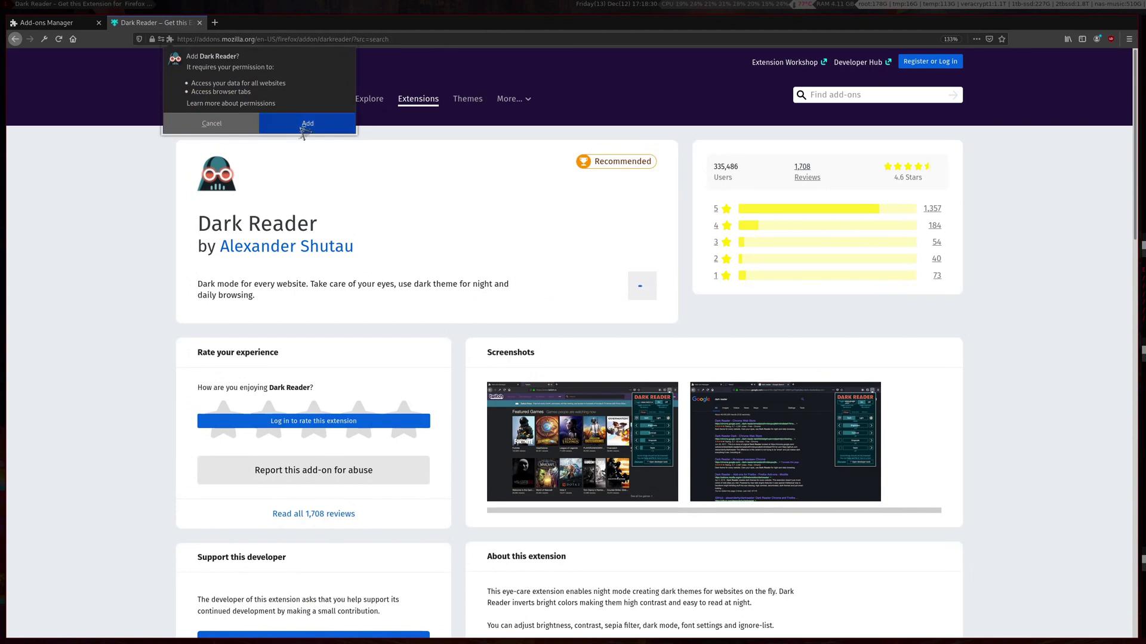
pyautogui.click(304, 127)
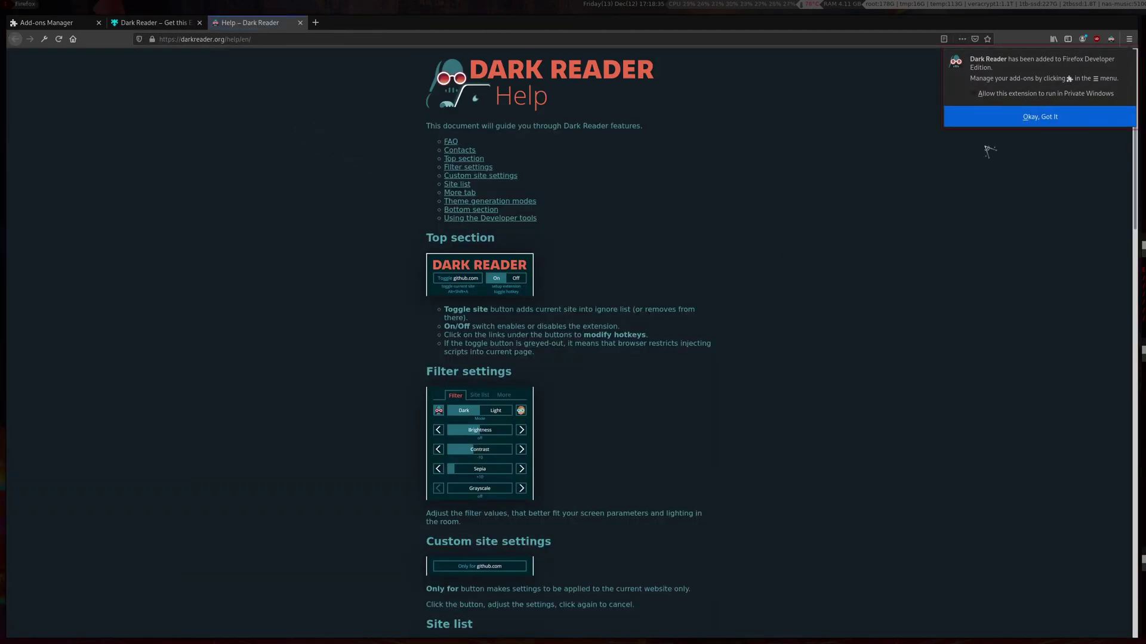
# - Dismiss the Dark Reader notice and search themes for 'black and red sickness' from the Add-ons Manager
pyautogui.click(1024, 117)
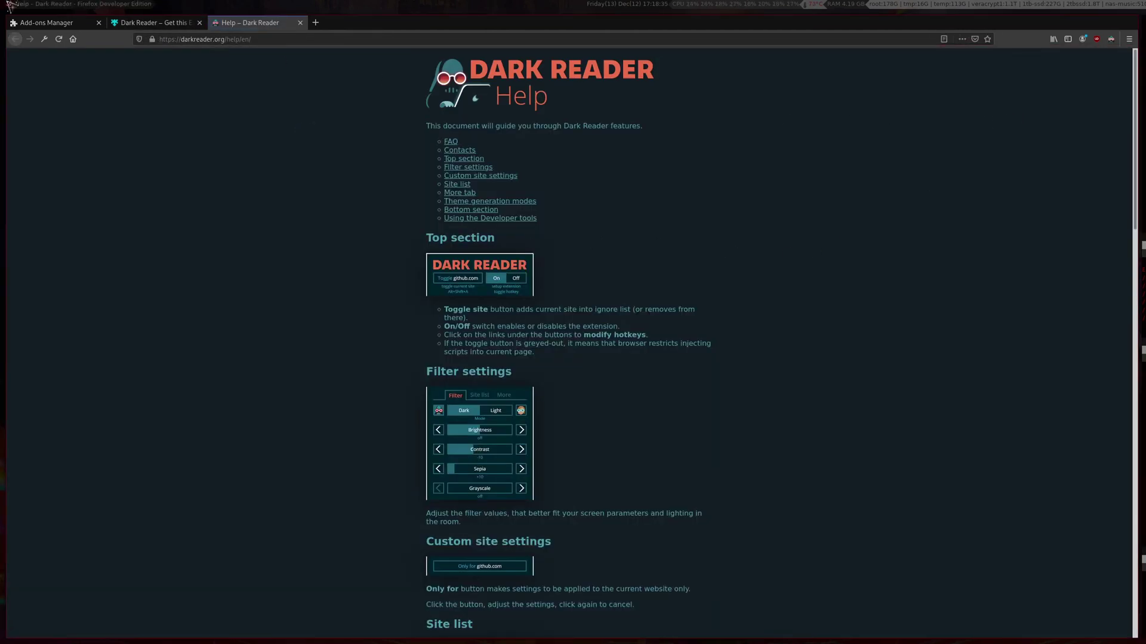
pyautogui.click(68, 25)
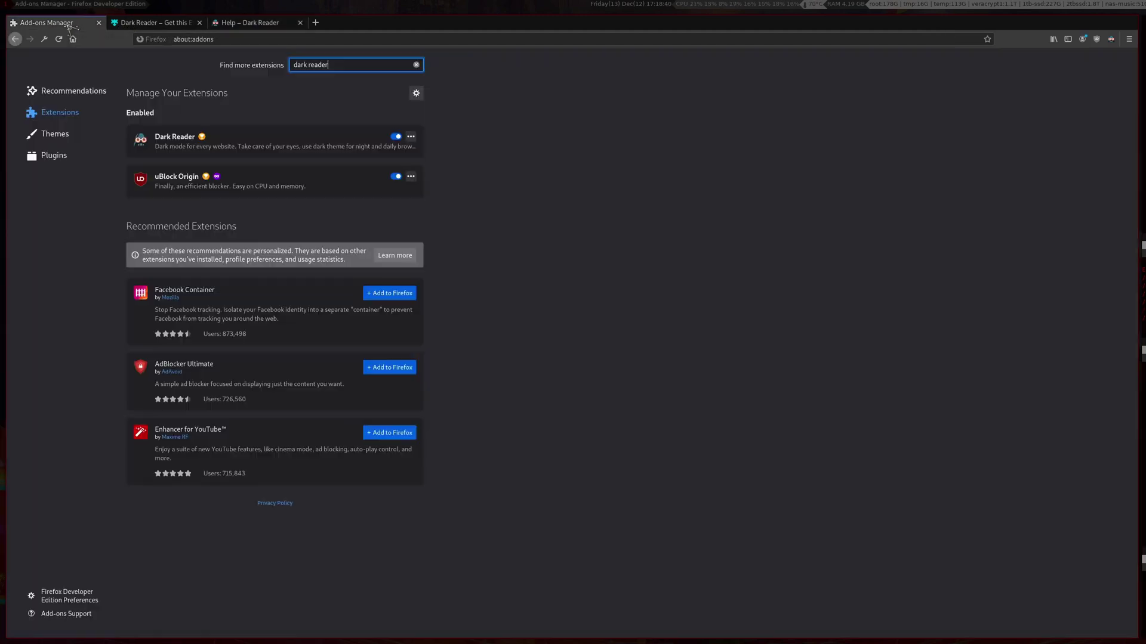
pyautogui.click(60, 136)
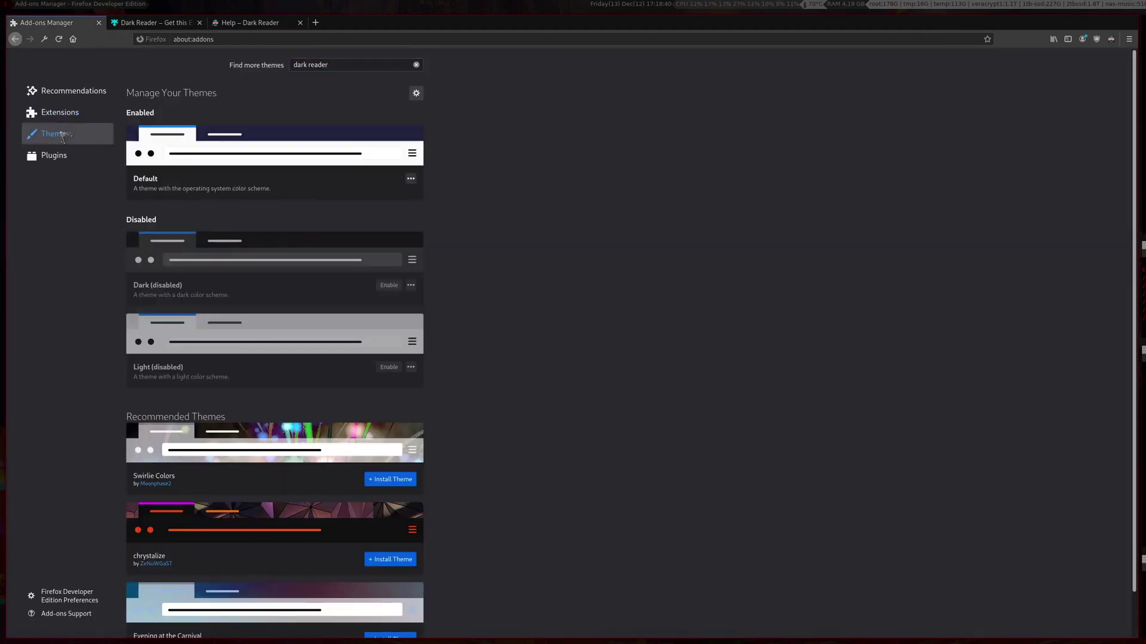
pyautogui.doubleClick(347, 65)
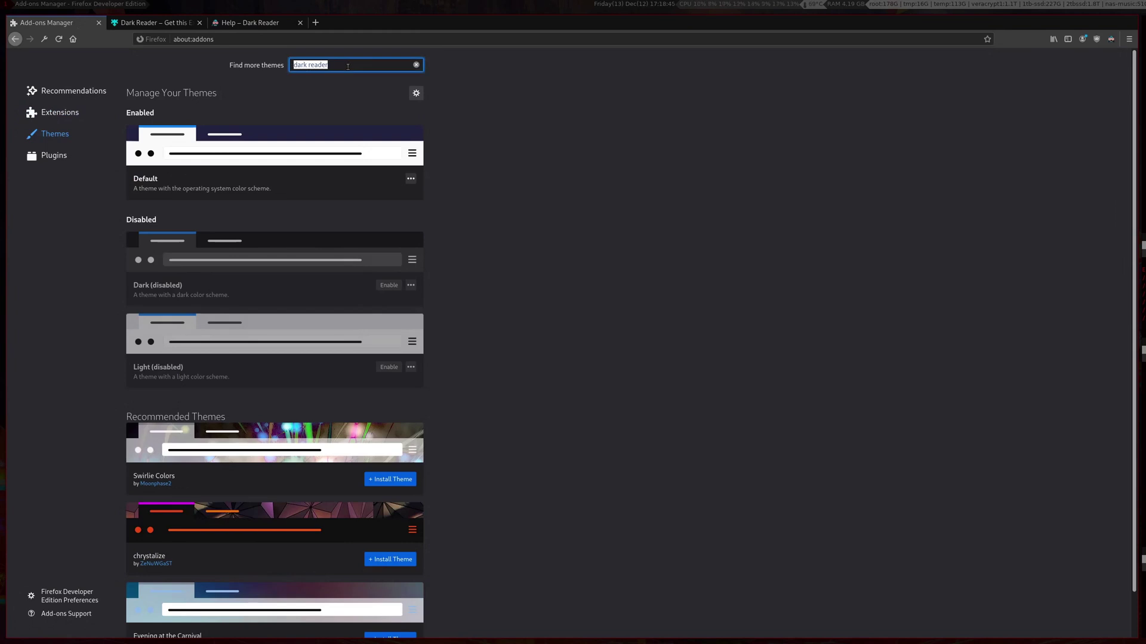
pyautogui.write('ba')
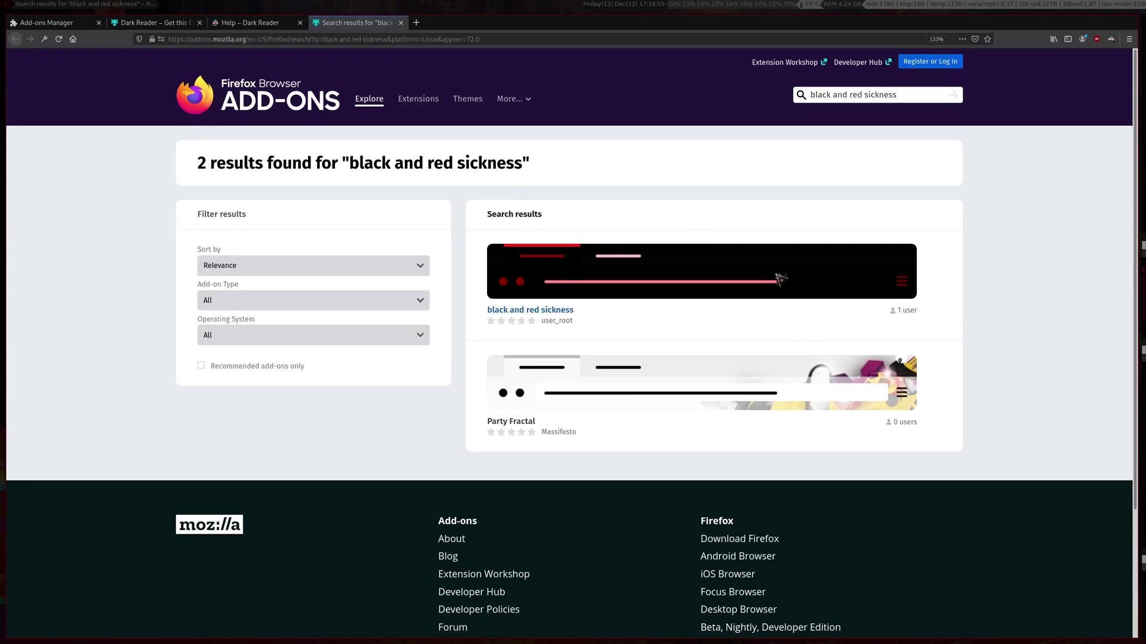
# - Install the 'black and red sickness' theme from the first result and dismiss its installed notice
pyautogui.click(777, 275)
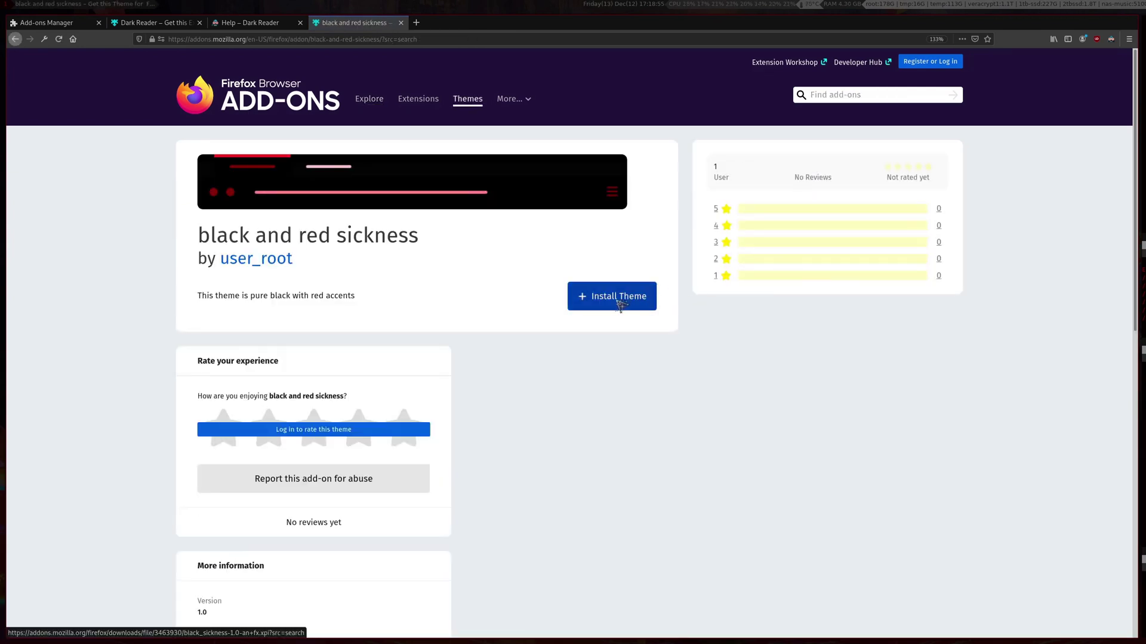
pyautogui.click(619, 305)
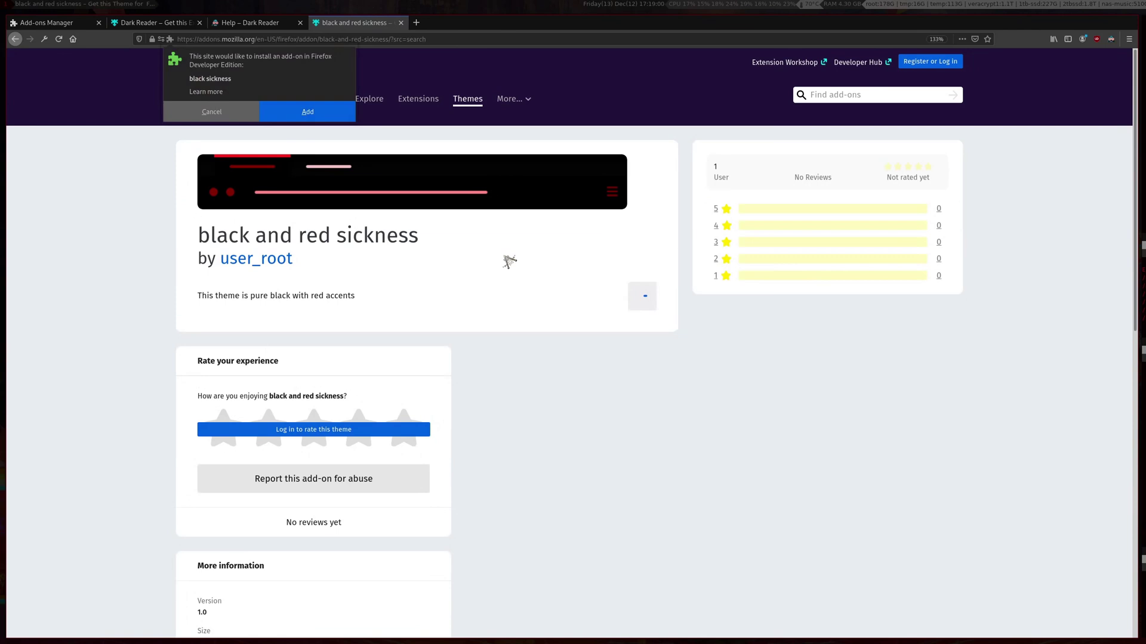
pyautogui.click(308, 112)
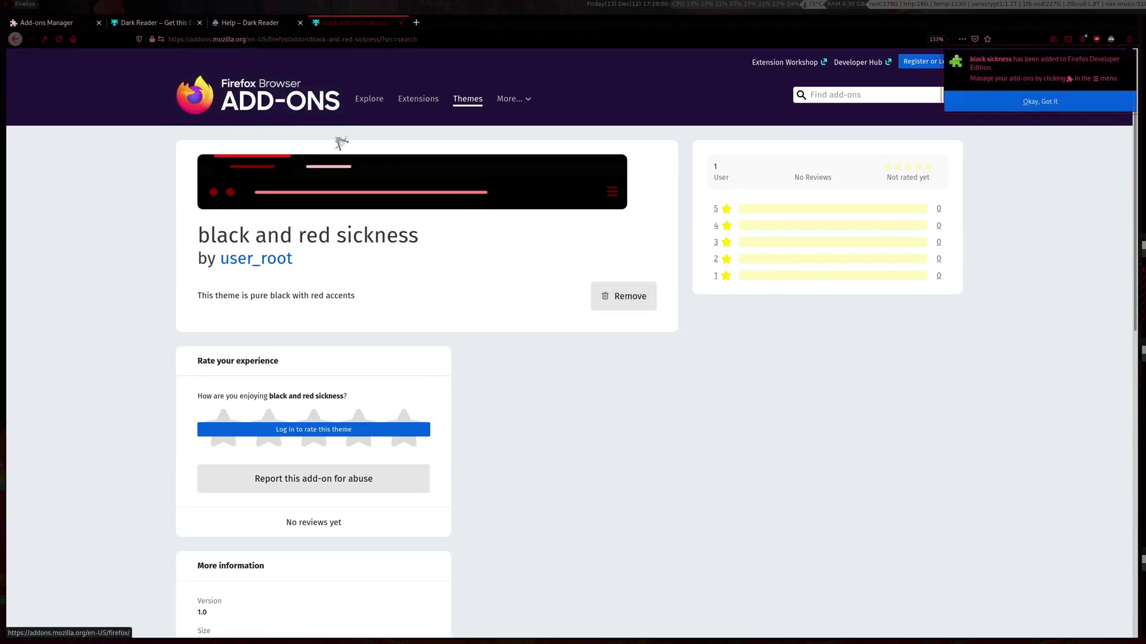
pyautogui.click(1037, 106)
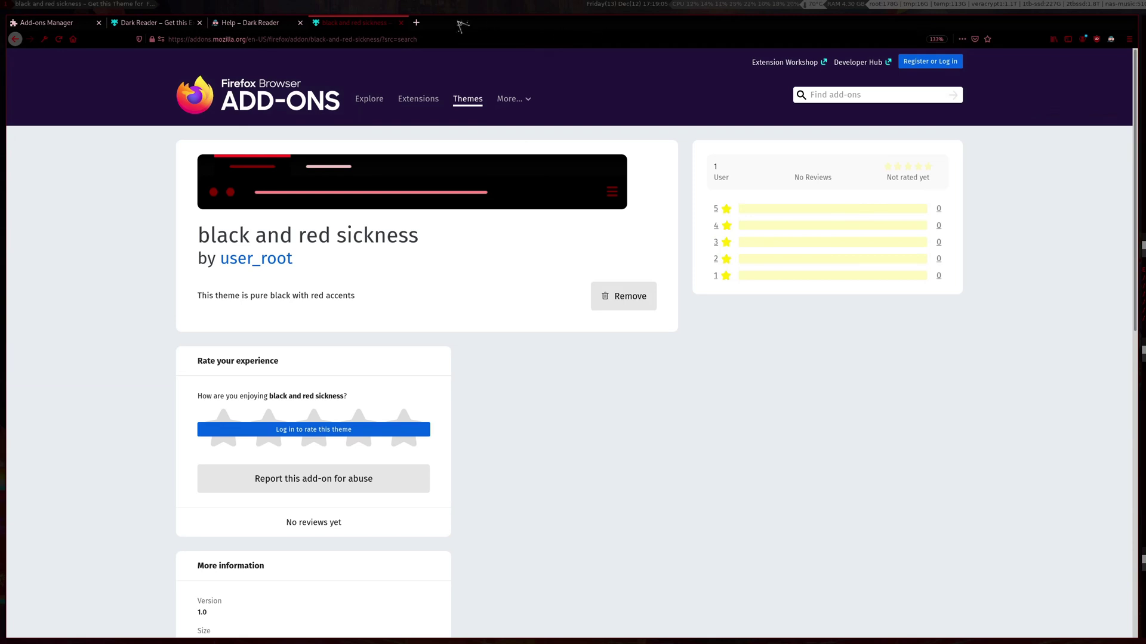
pyautogui.click(416, 24)
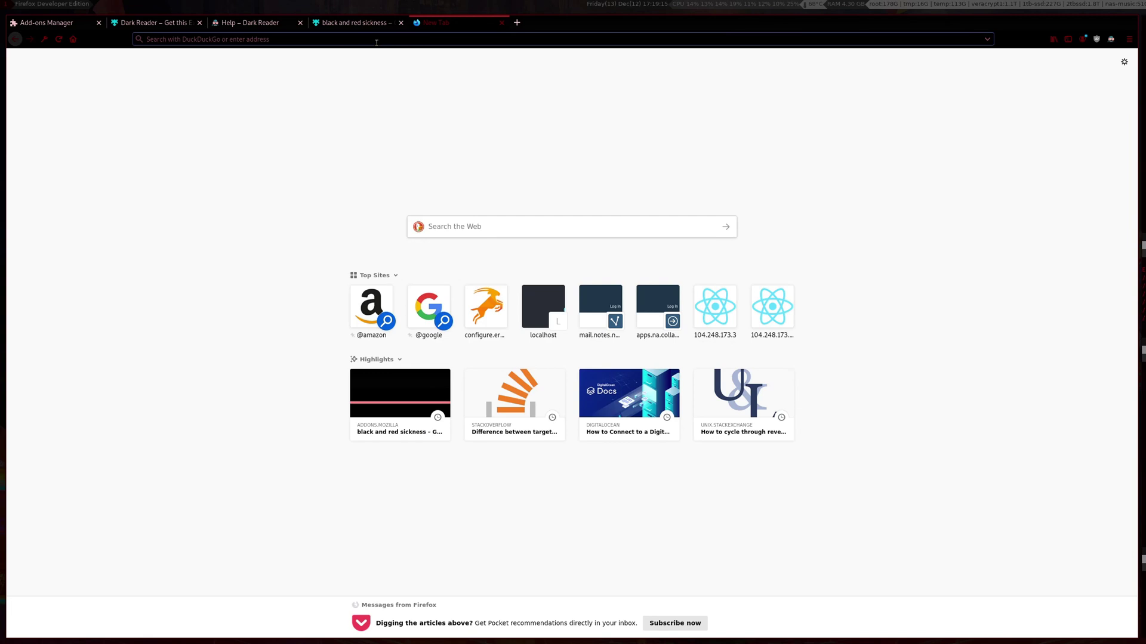
# - Load YouTube with the DuckDuckGo bang search '! youtube' in the address bar
pyautogui.write('!')
pyautogui.write(' youtube.com')
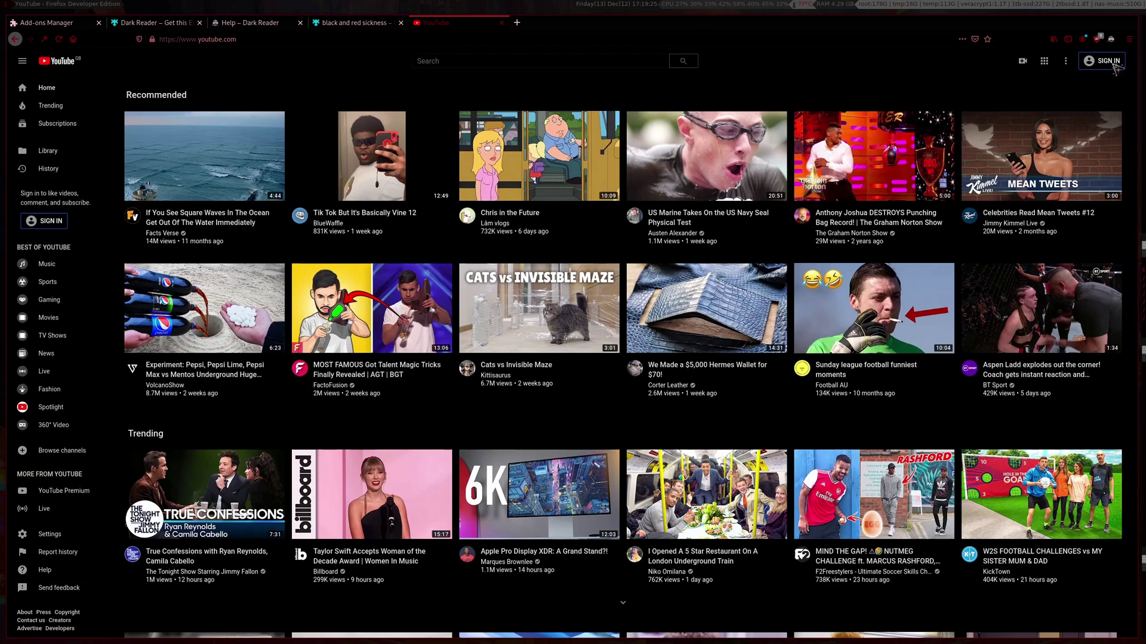
pyautogui.click(1111, 40)
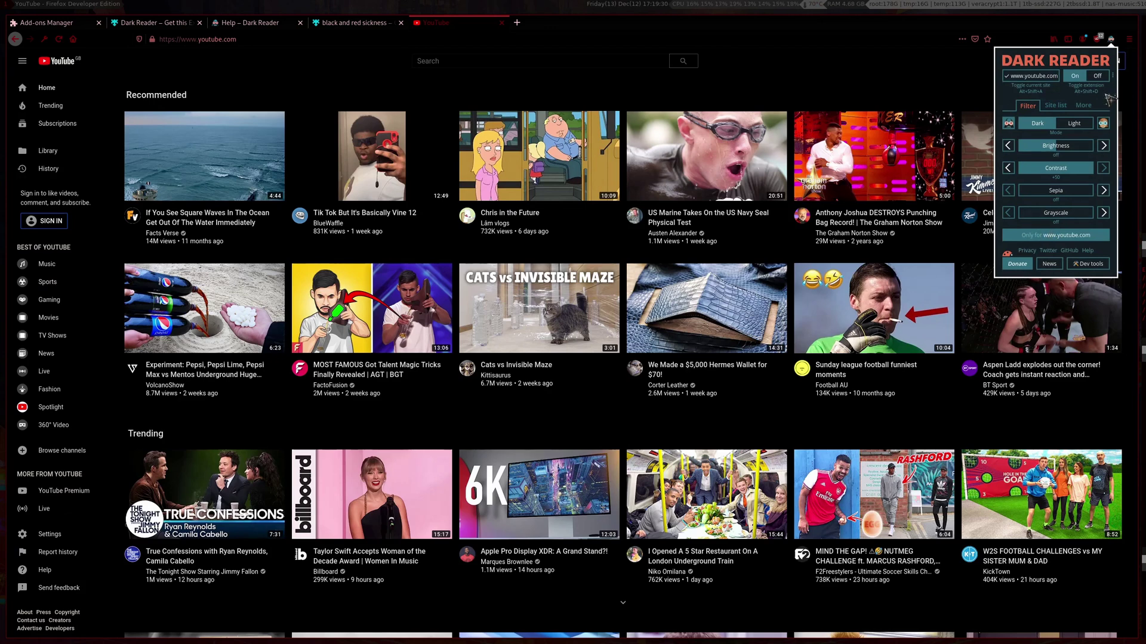
pyautogui.click(1111, 39)
pyautogui.click(1111, 40)
pyautogui.click(1038, 238)
pyautogui.click(677, 57)
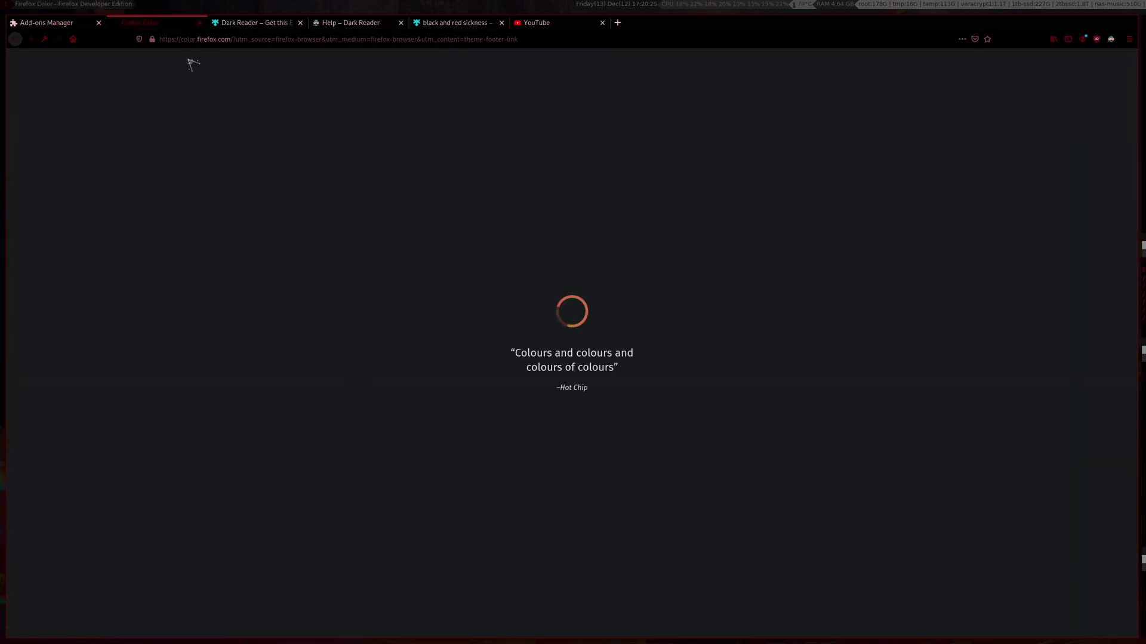
# - Move the Firefox Color tab to the end and turn Dark Reader off for that site
pyautogui.moveTo(159, 26); pyautogui.dragTo(539, 26)
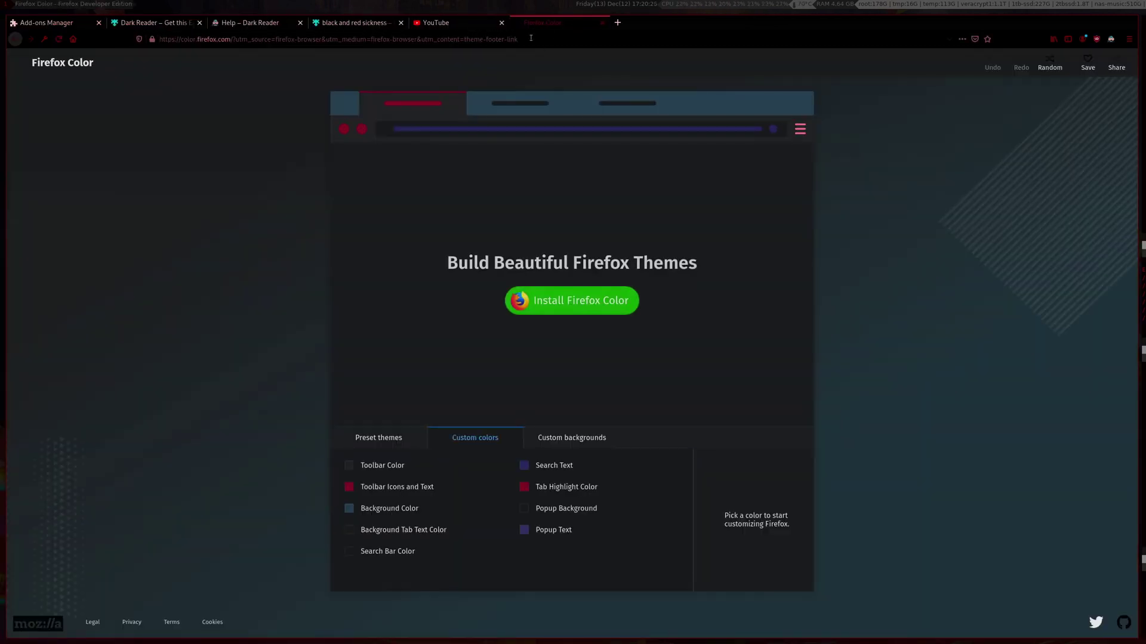
pyautogui.click(1111, 40)
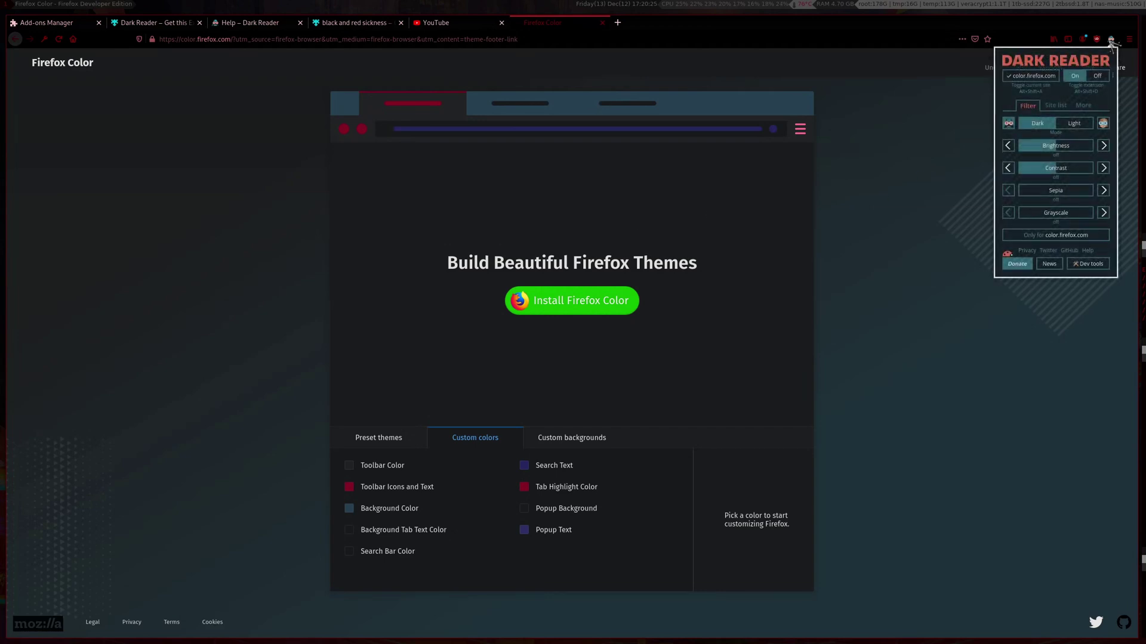
pyautogui.click(1098, 76)
# - Page through the Preset themes carousel to its third page, then show the Custom colors list
pyautogui.click(382, 437)
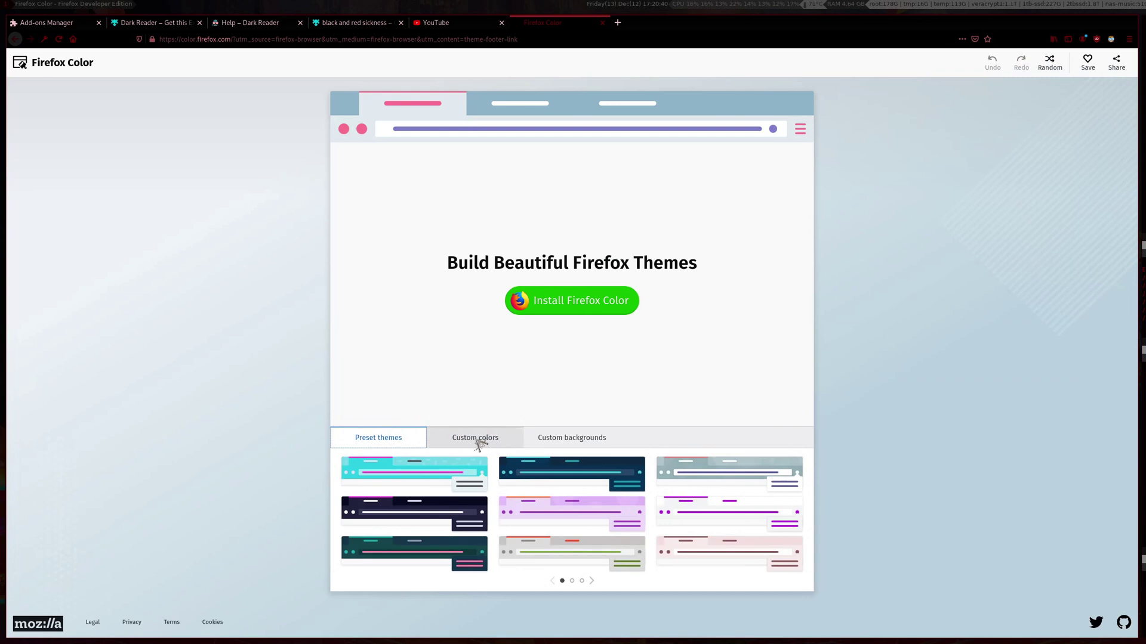
pyautogui.click(593, 582)
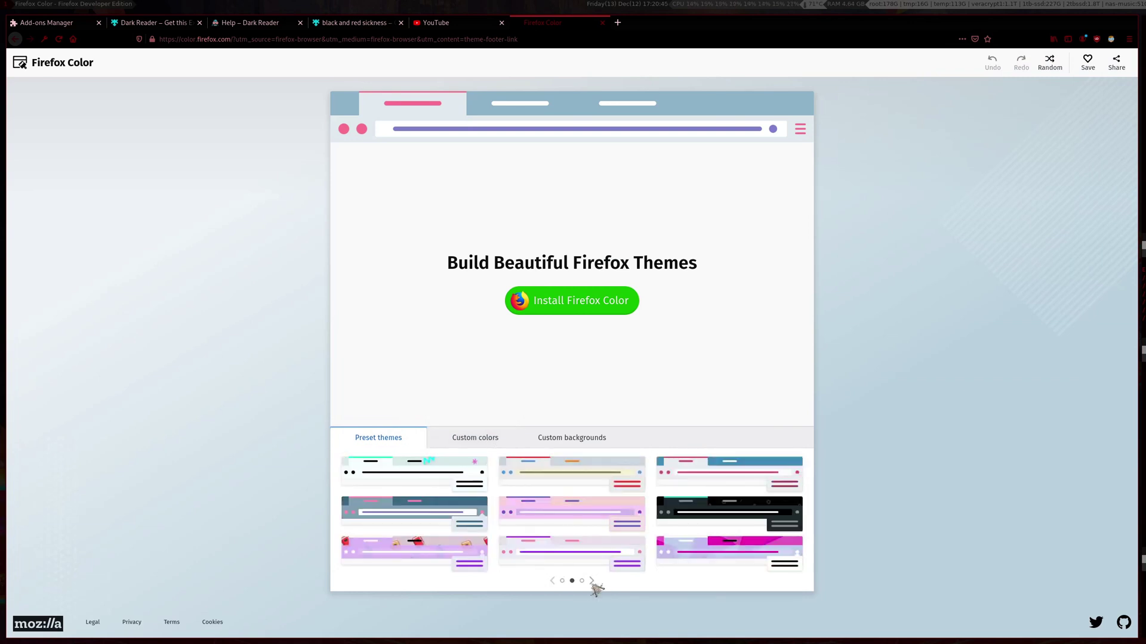
pyautogui.click(593, 581)
pyautogui.click(475, 442)
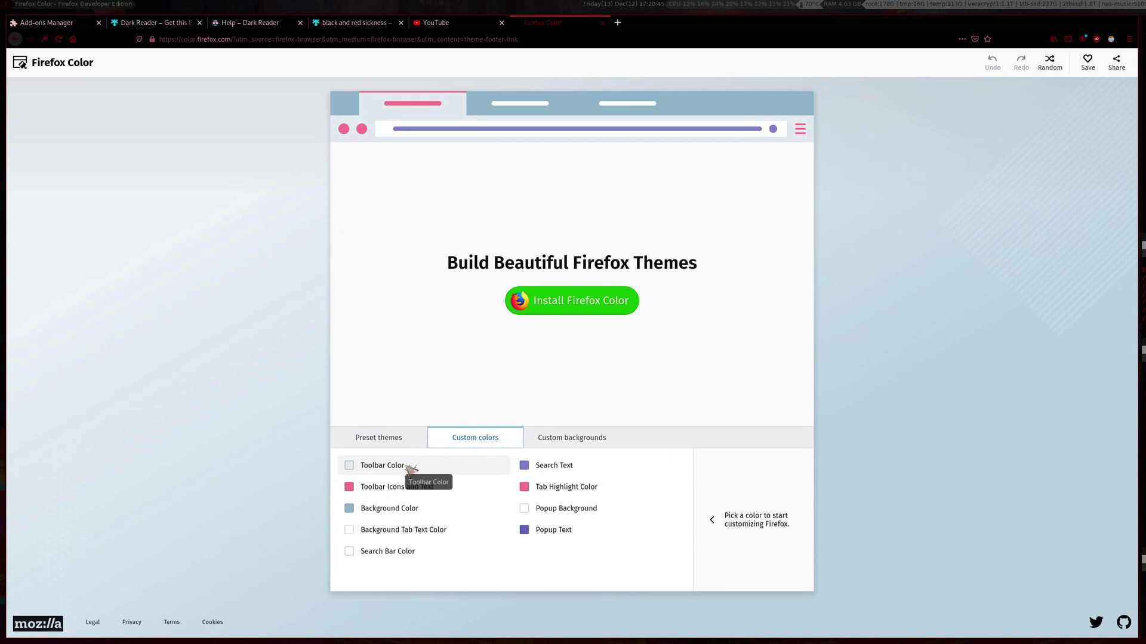
# - Set the toolbar to black, toolbar icons and text to green, and the background to black
pyautogui.click(413, 469)
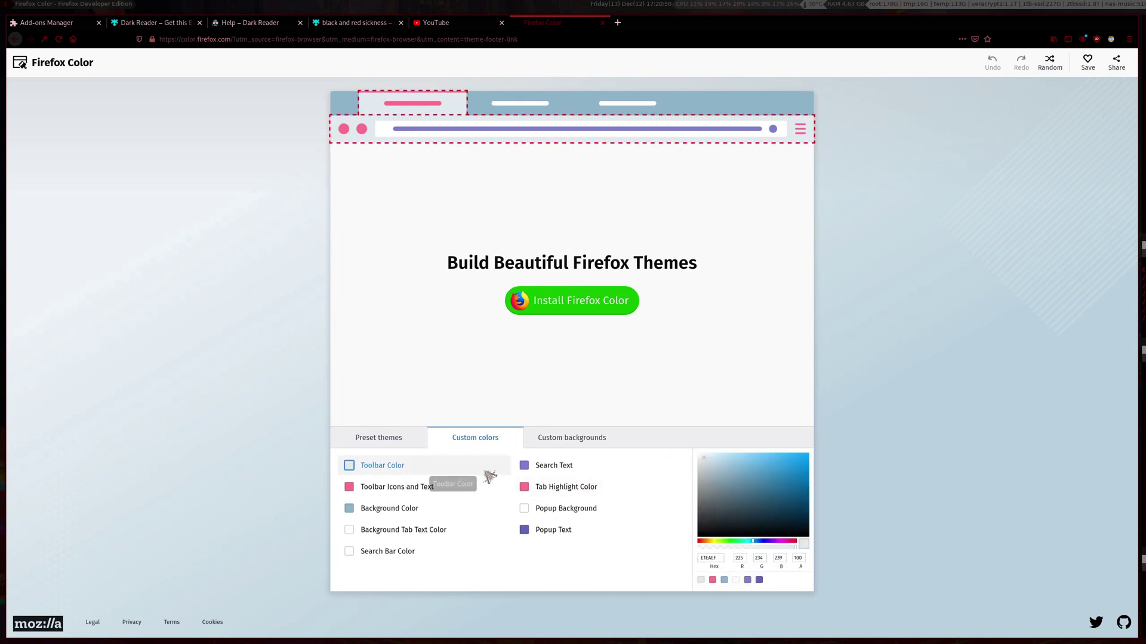
pyautogui.click(804, 492)
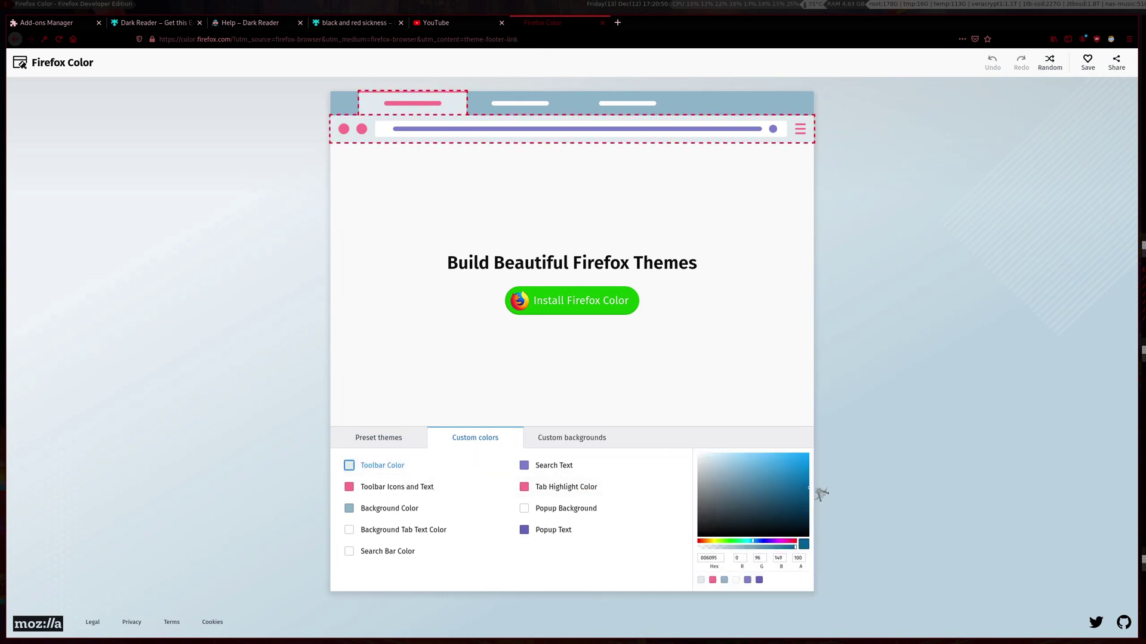
pyautogui.moveTo(759, 510); pyautogui.dragTo(697, 547)
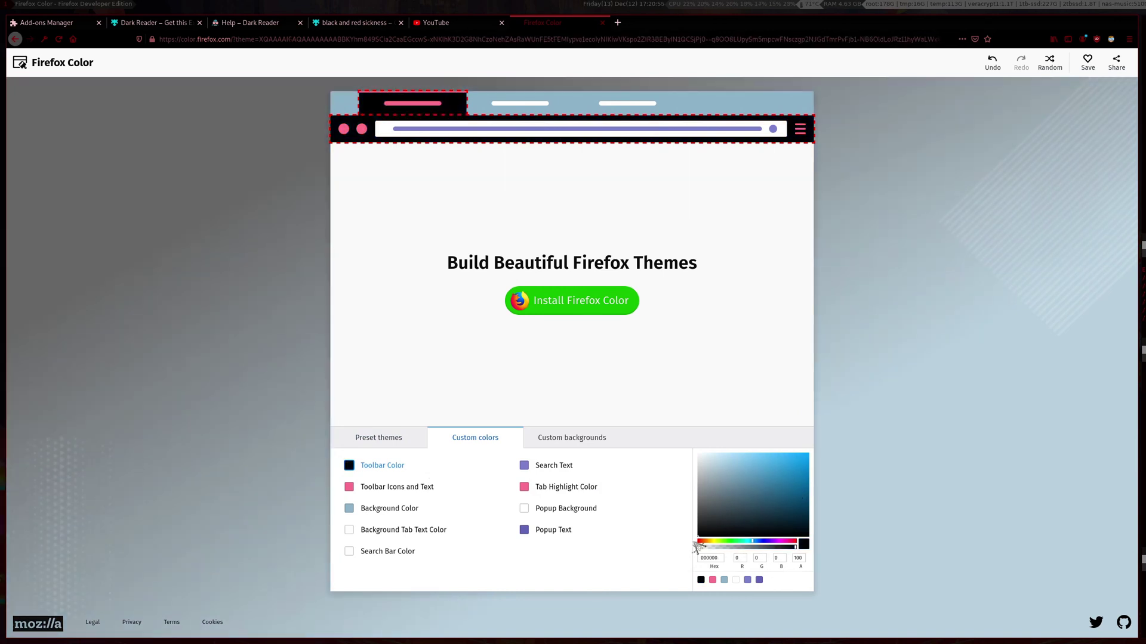
pyautogui.click(431, 487)
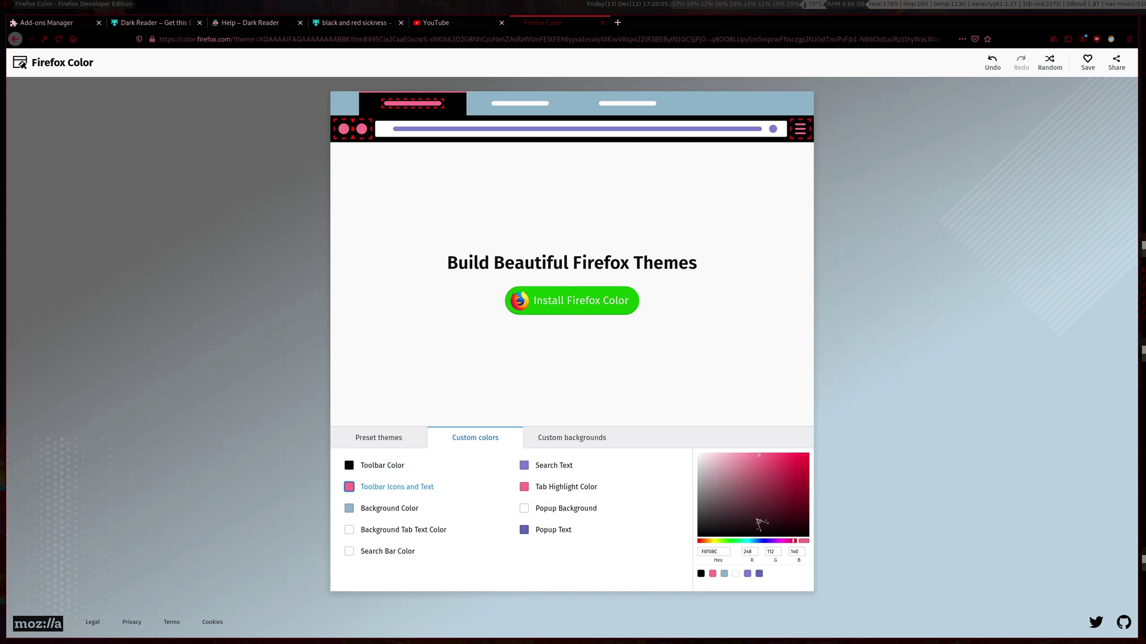
pyautogui.moveTo(740, 544); pyautogui.dragTo(733, 542)
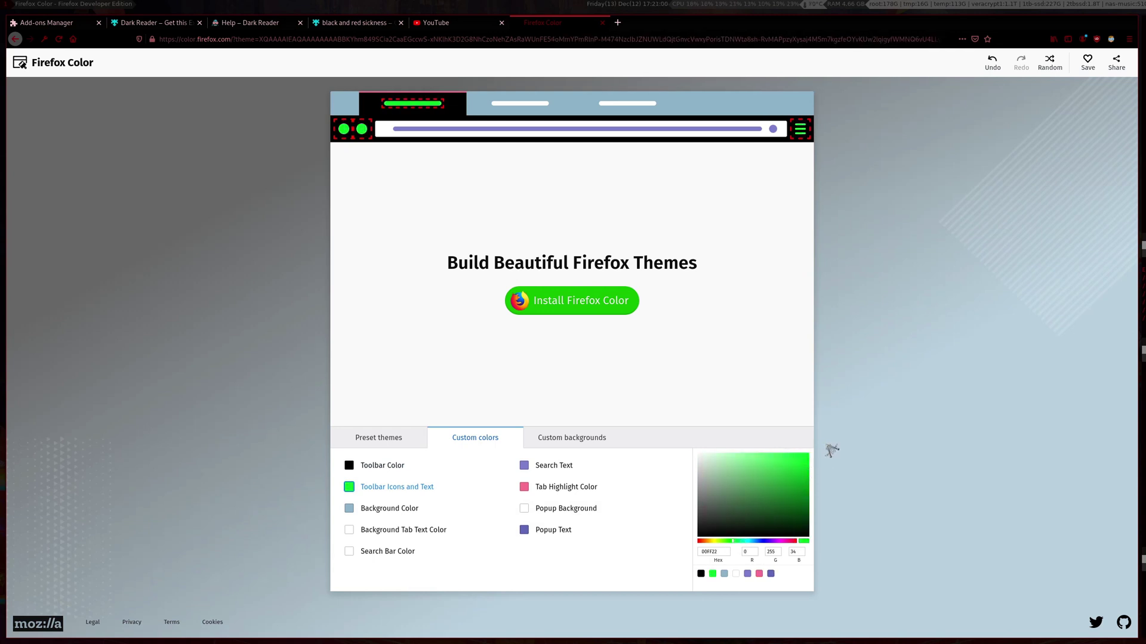
pyautogui.click(397, 516)
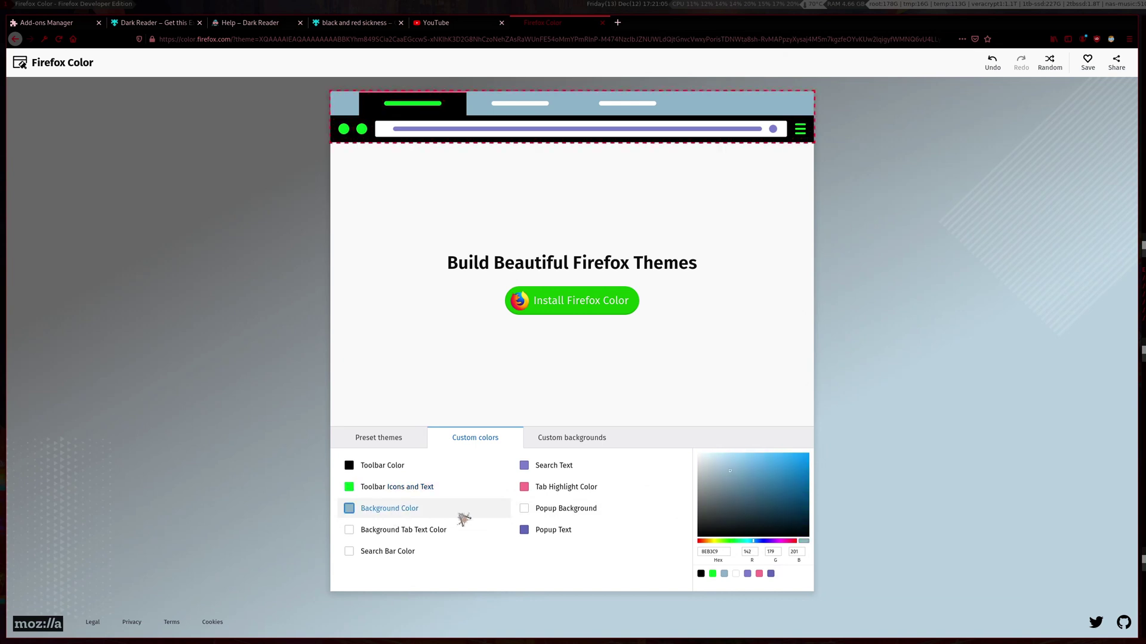
pyautogui.moveTo(756, 487); pyautogui.dragTo(665, 568)
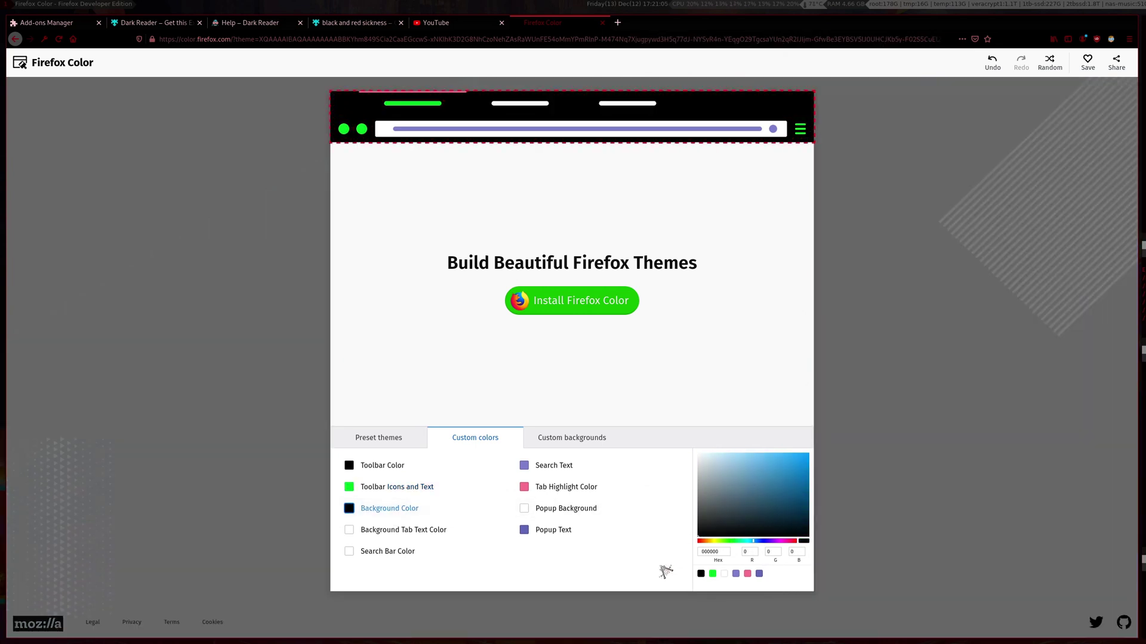
# - Make background tab text bright green, the search bar black, and search text bright green
pyautogui.click(395, 533)
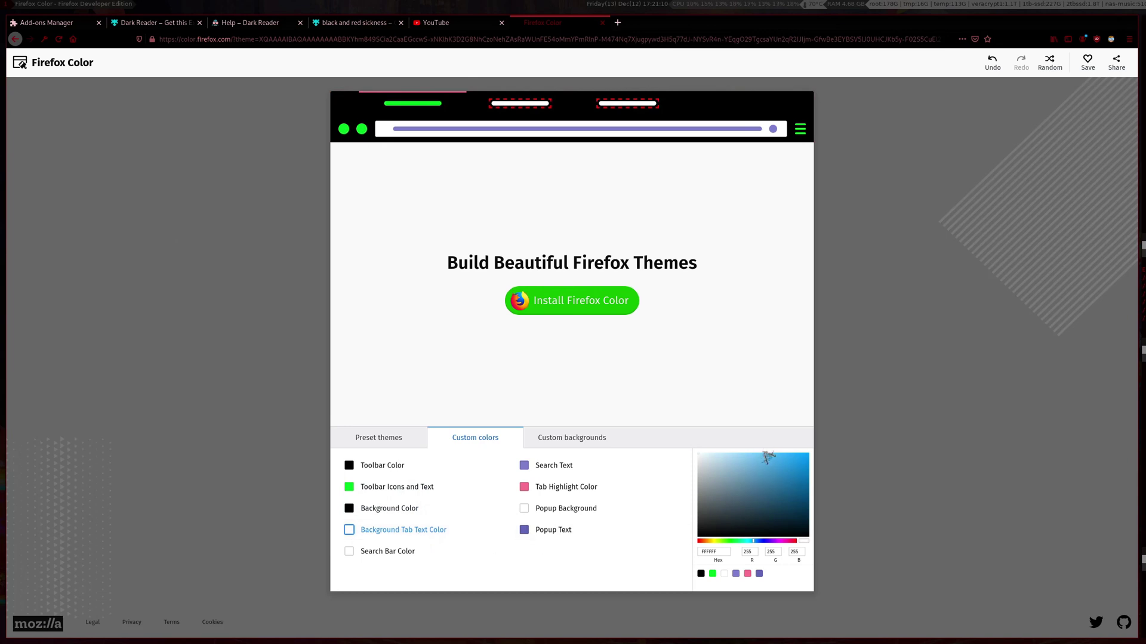
pyautogui.click(734, 542)
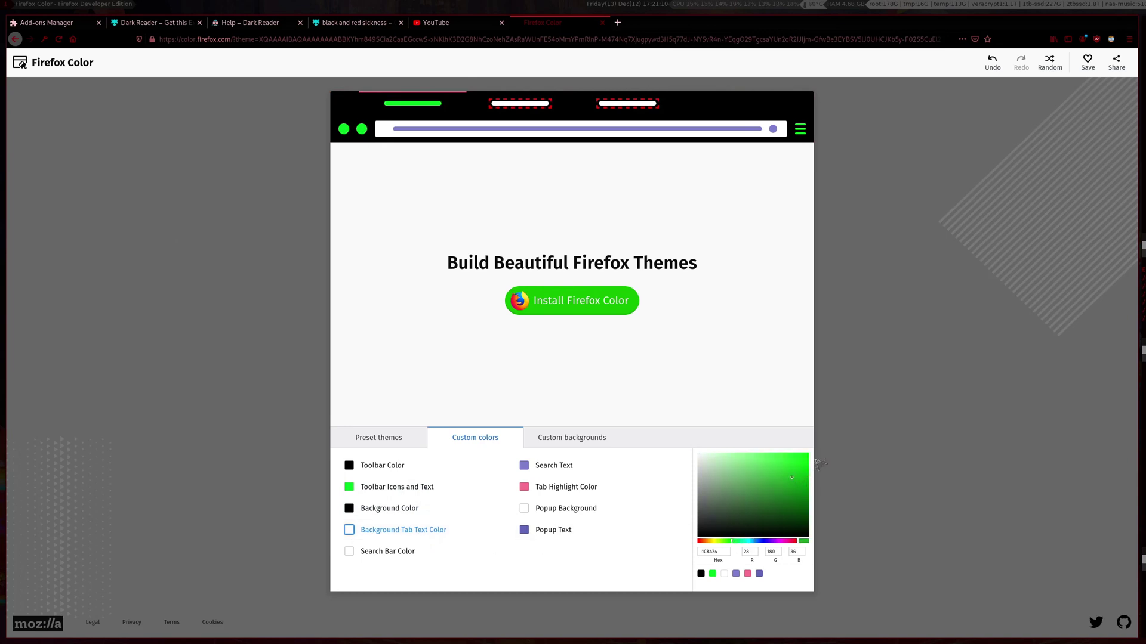
pyautogui.moveTo(819, 464); pyautogui.dragTo(840, 448)
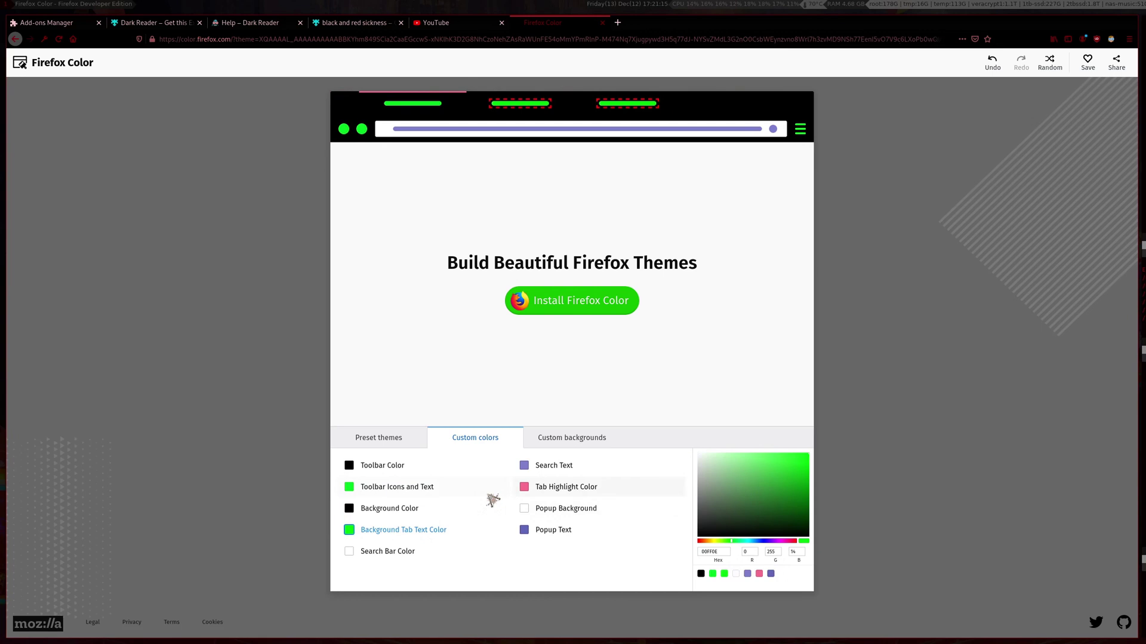
pyautogui.click(407, 553)
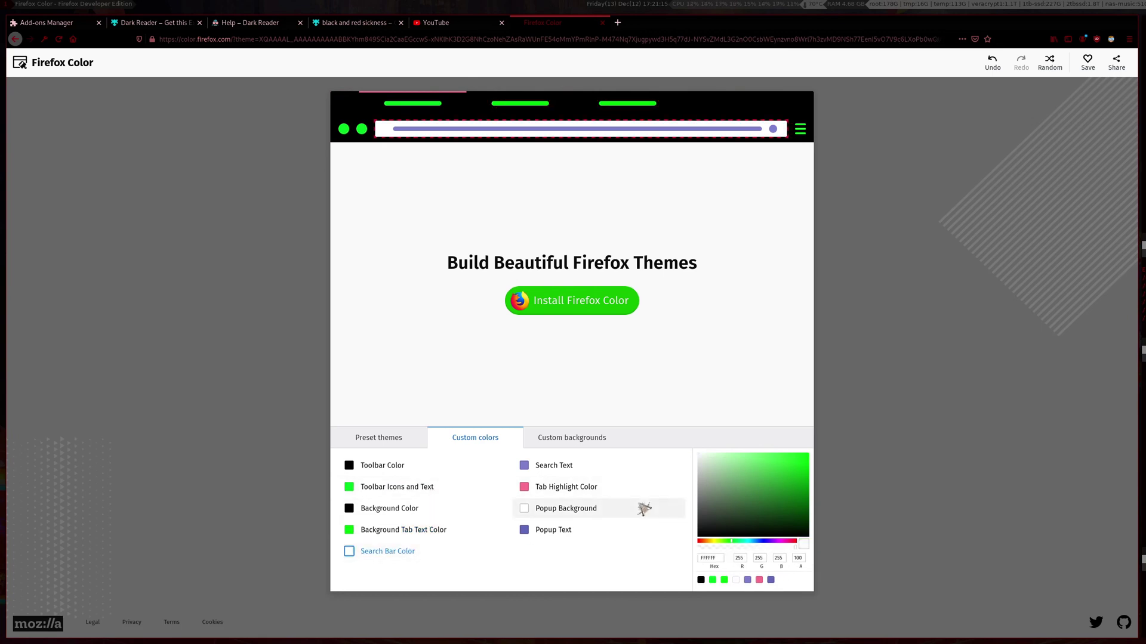
pyautogui.moveTo(739, 489); pyautogui.dragTo(683, 545)
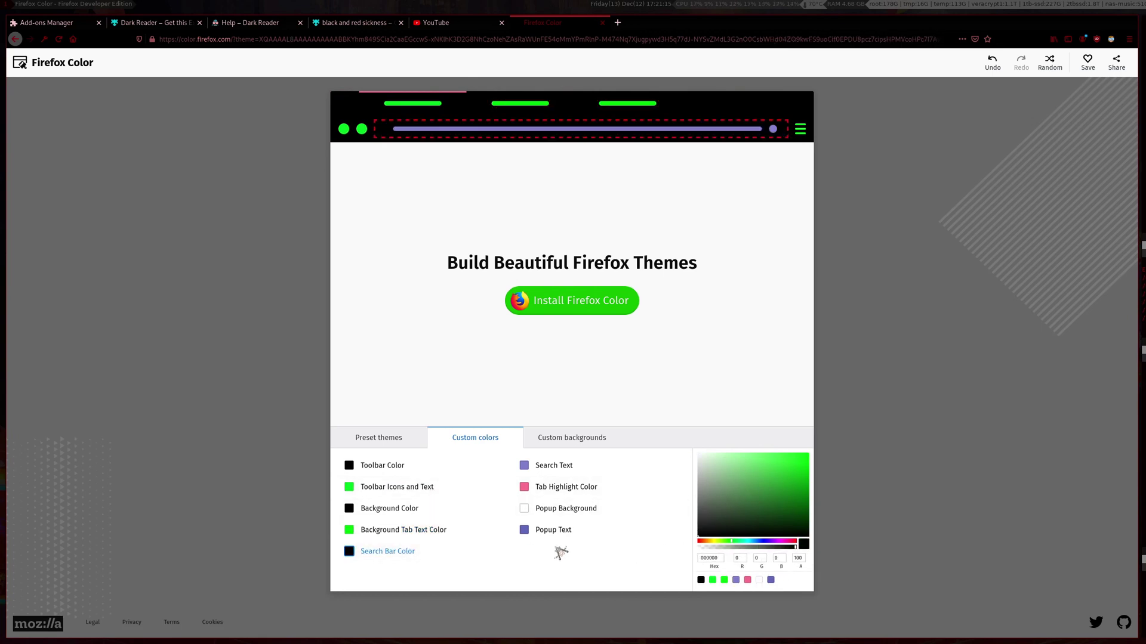
pyautogui.click(561, 467)
pyautogui.click(733, 540)
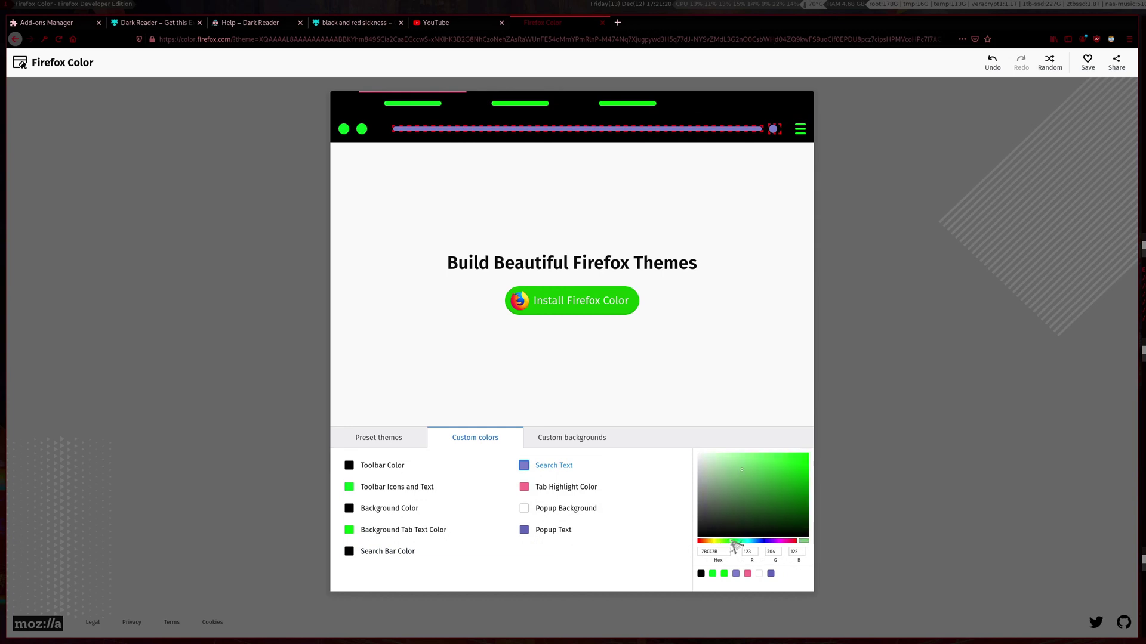
pyautogui.moveTo(785, 501); pyautogui.dragTo(829, 454)
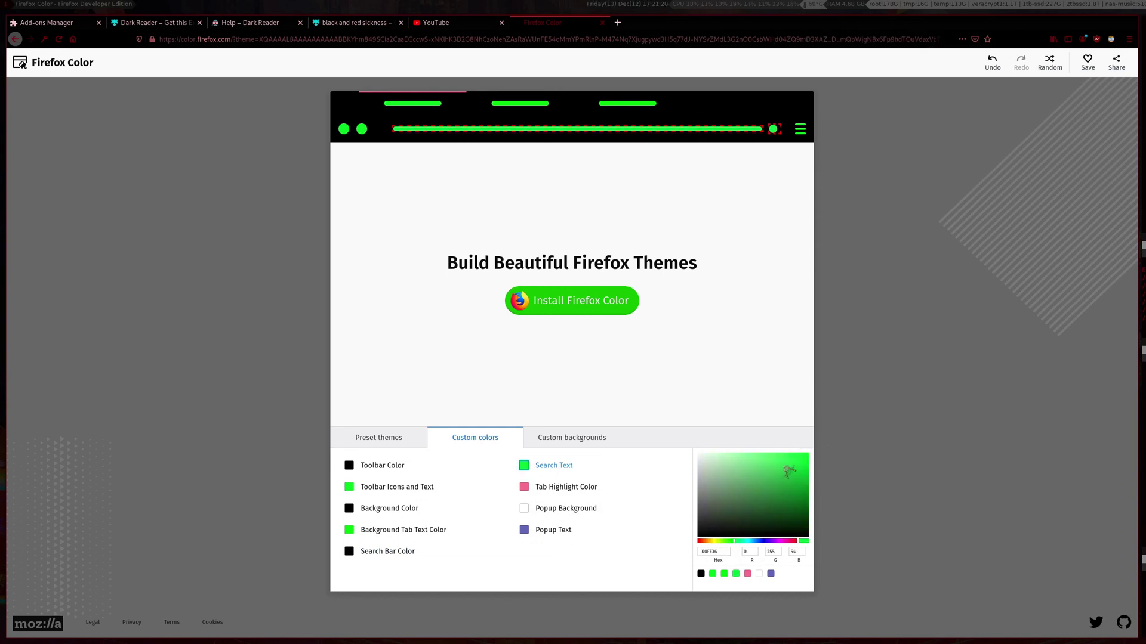
# - Make the tab highlight pure green, popup background black, and popup text bright green 00FF1B
pyautogui.click(540, 488)
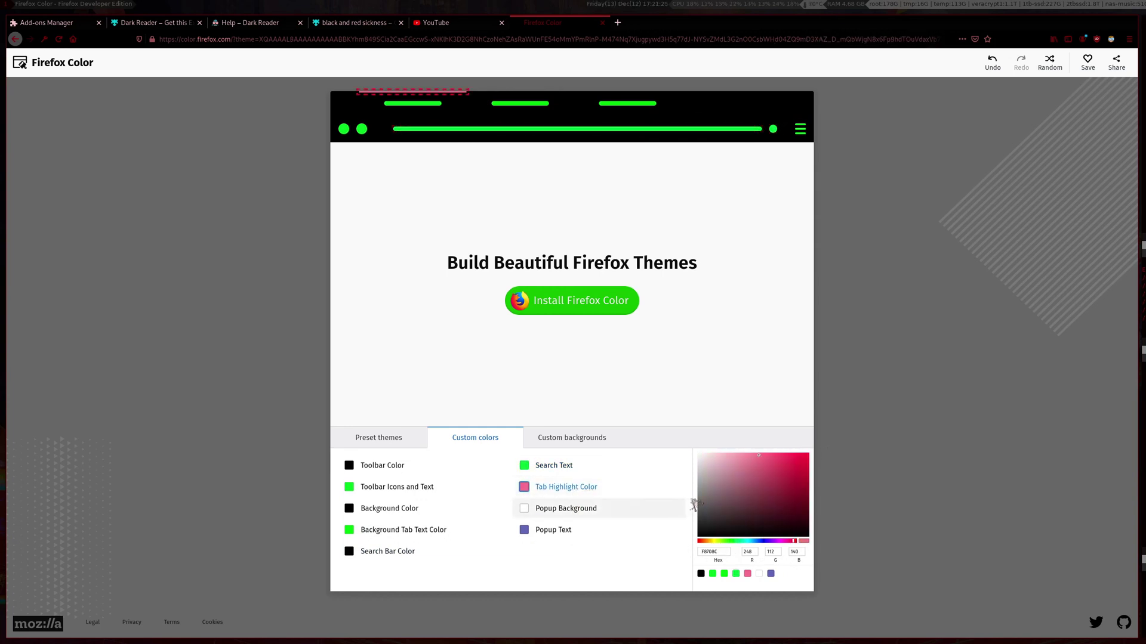
pyautogui.click(733, 542)
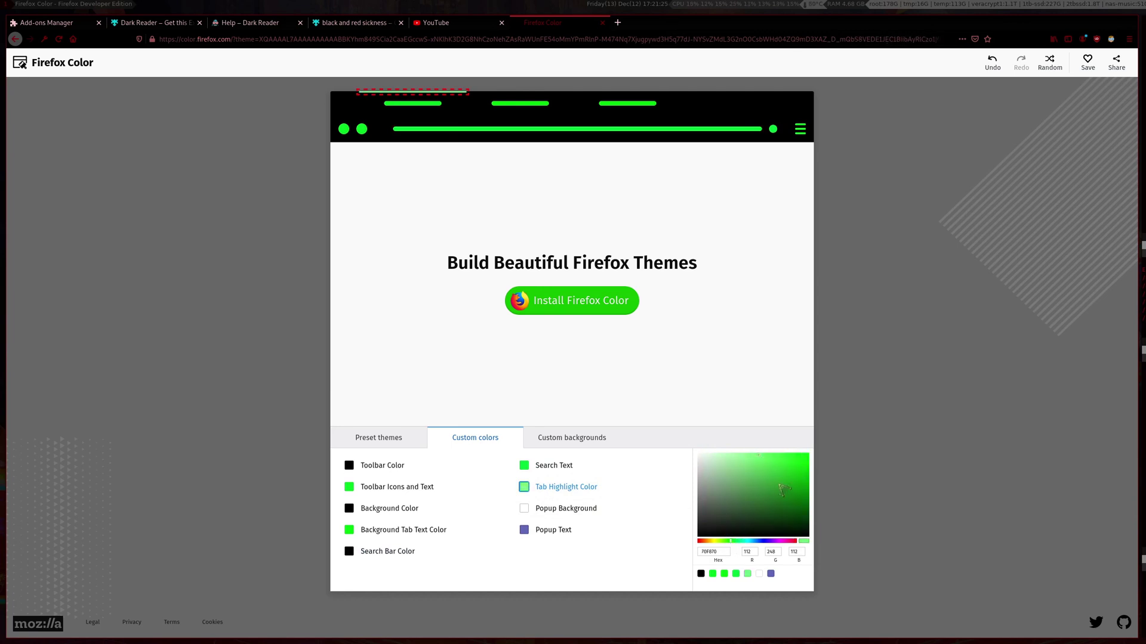
pyautogui.moveTo(783, 489); pyautogui.dragTo(809, 454)
pyautogui.click(565, 513)
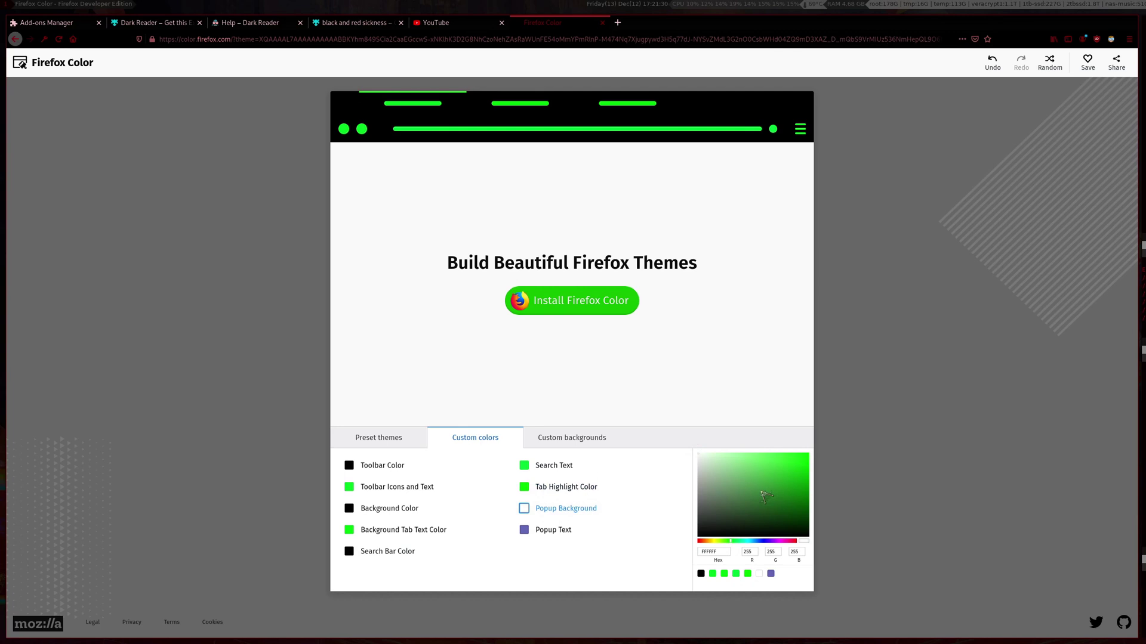
pyautogui.moveTo(765, 496); pyautogui.dragTo(684, 546)
pyautogui.click(576, 532)
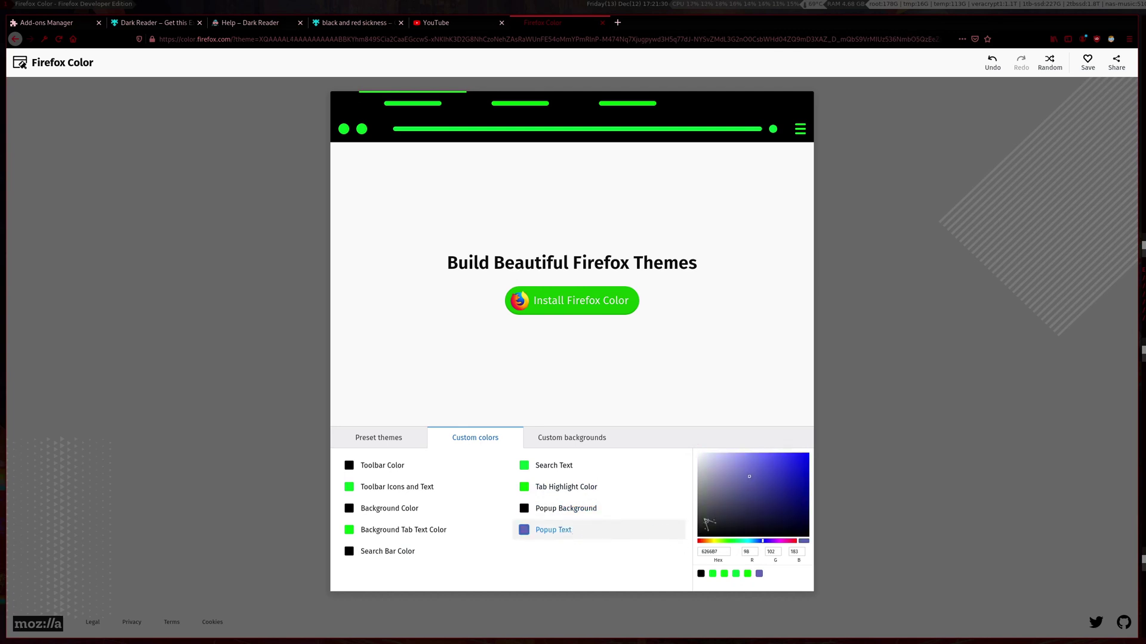
pyautogui.click(732, 541)
pyautogui.moveTo(758, 521); pyautogui.dragTo(821, 451)
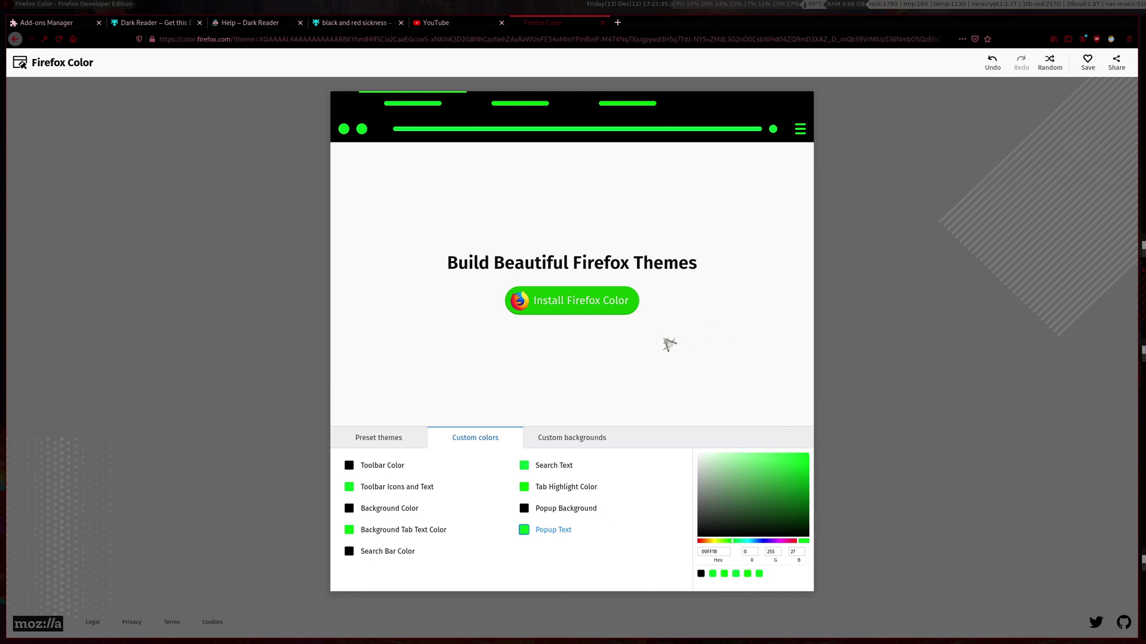
# - Install the Firefox Color add-on, approve adding it, and dismiss the installed notice
pyautogui.click(577, 309)
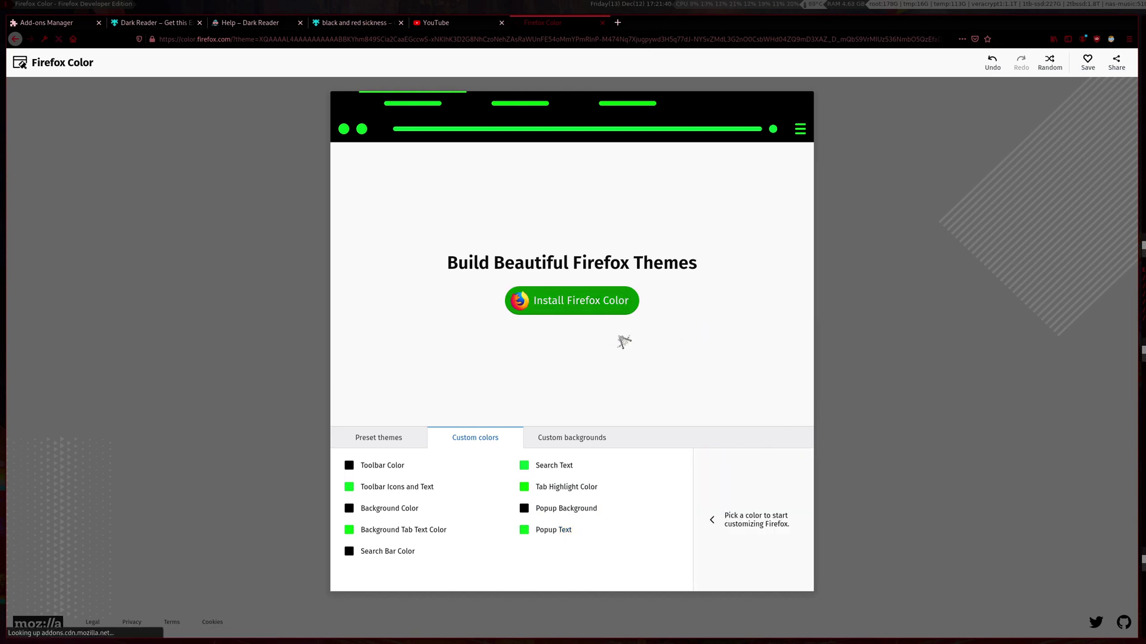
pyautogui.click(288, 125)
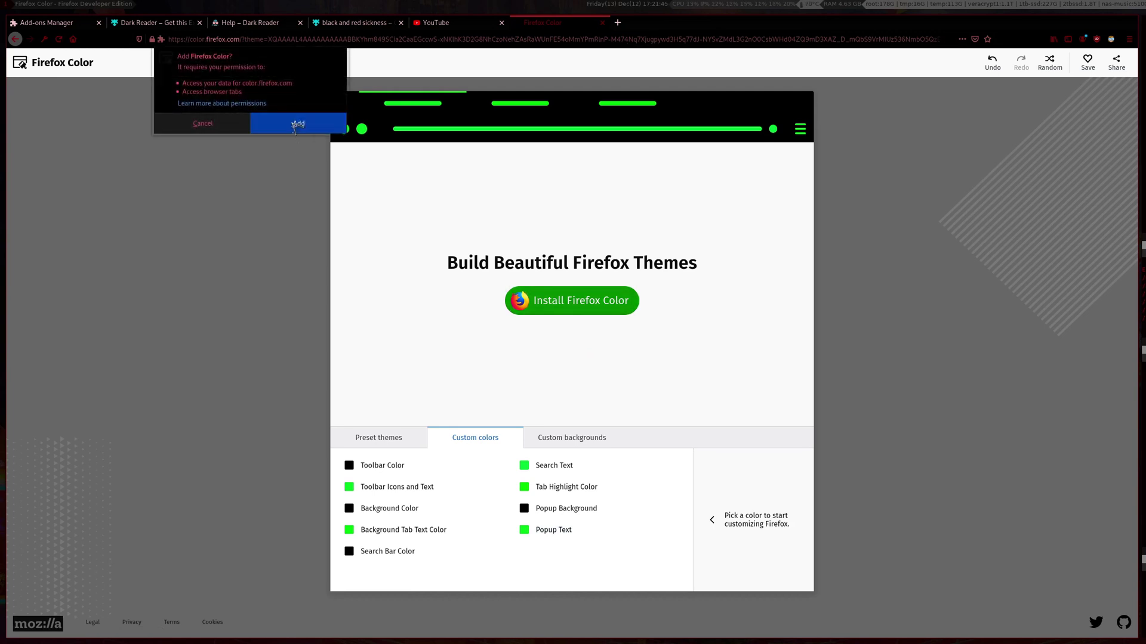
pyautogui.click(298, 121)
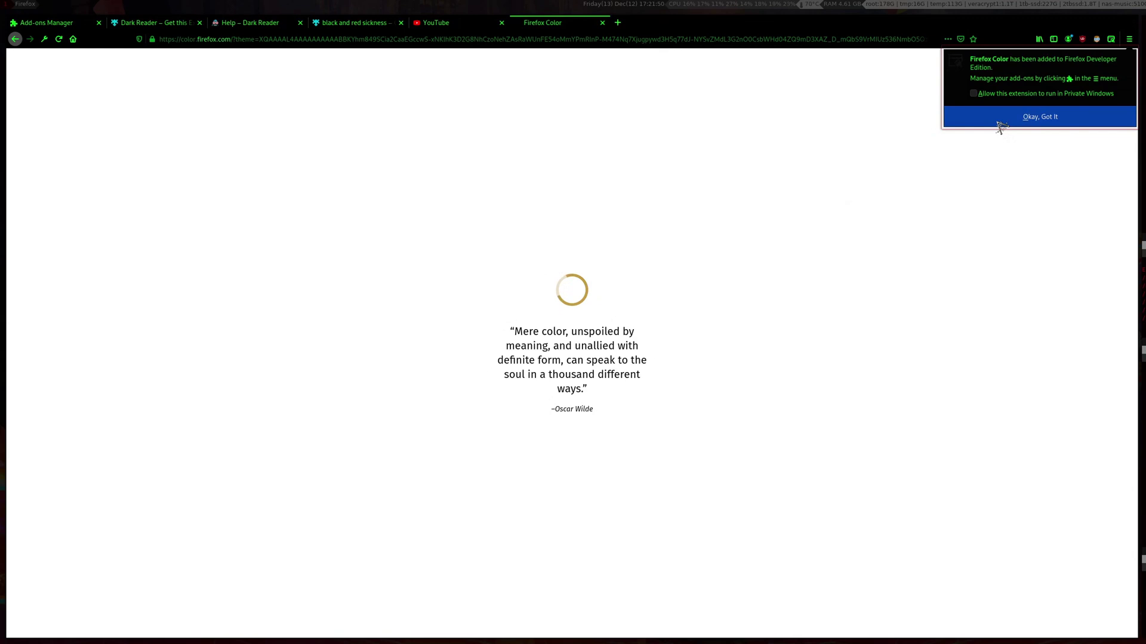
pyautogui.click(997, 122)
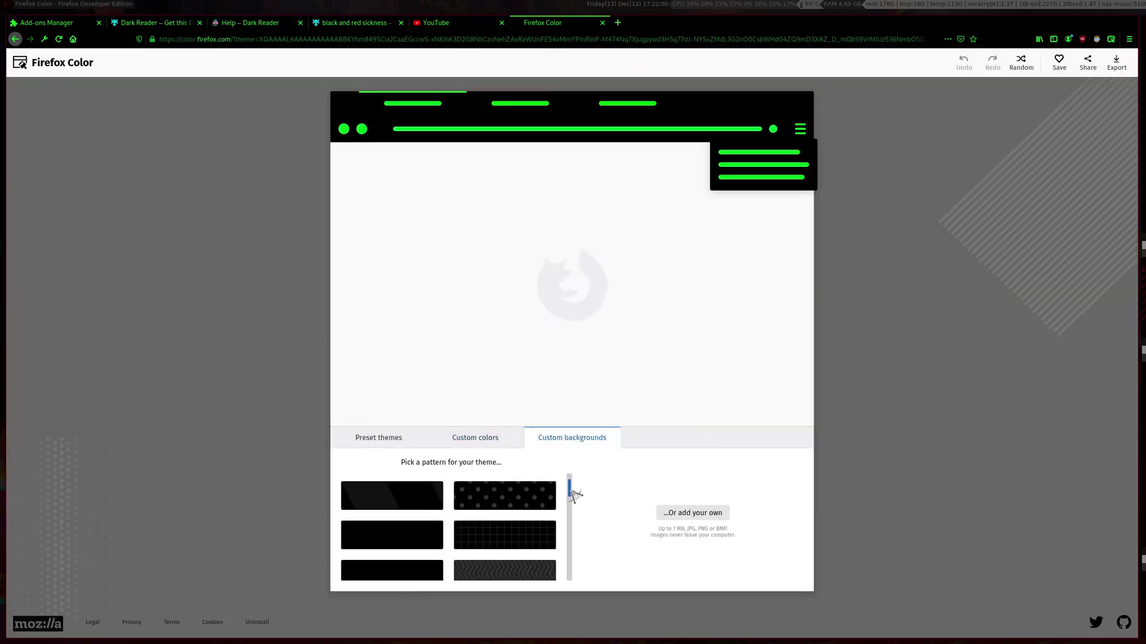
pyautogui.moveTo(573, 492)
pyautogui.mouseDown()
pyautogui.moveTo(573, 537)
pyautogui.moveTo(582, 487)
pyautogui.mouseUp()
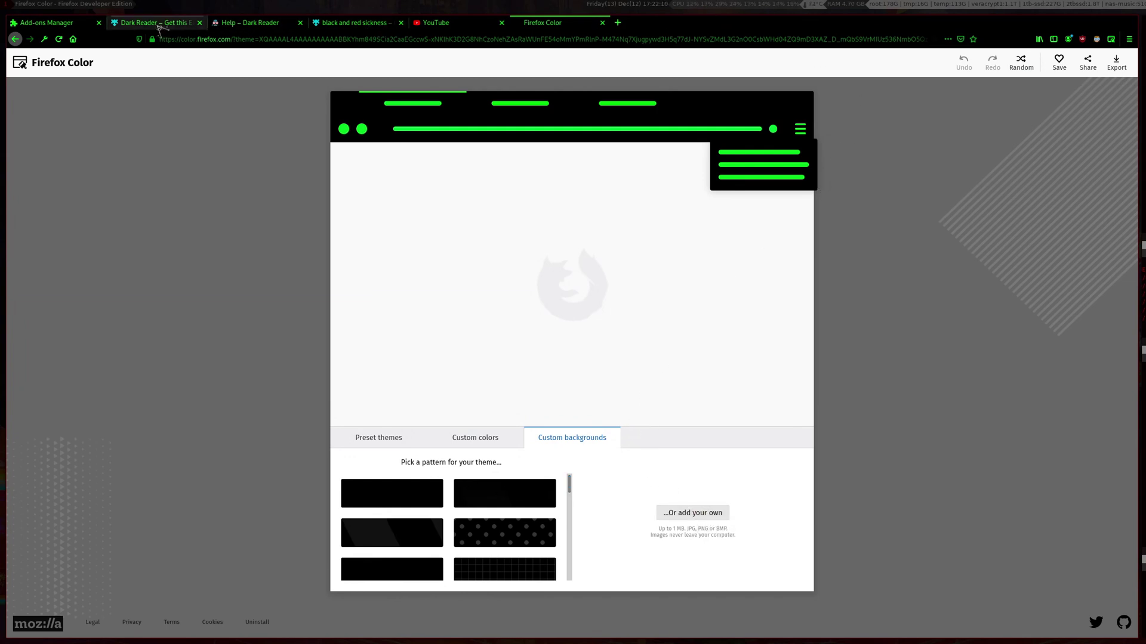
# - Check YouTube's dark home page and its Dark Reader options, then return to Firefox Color
pyautogui.click(434, 24)
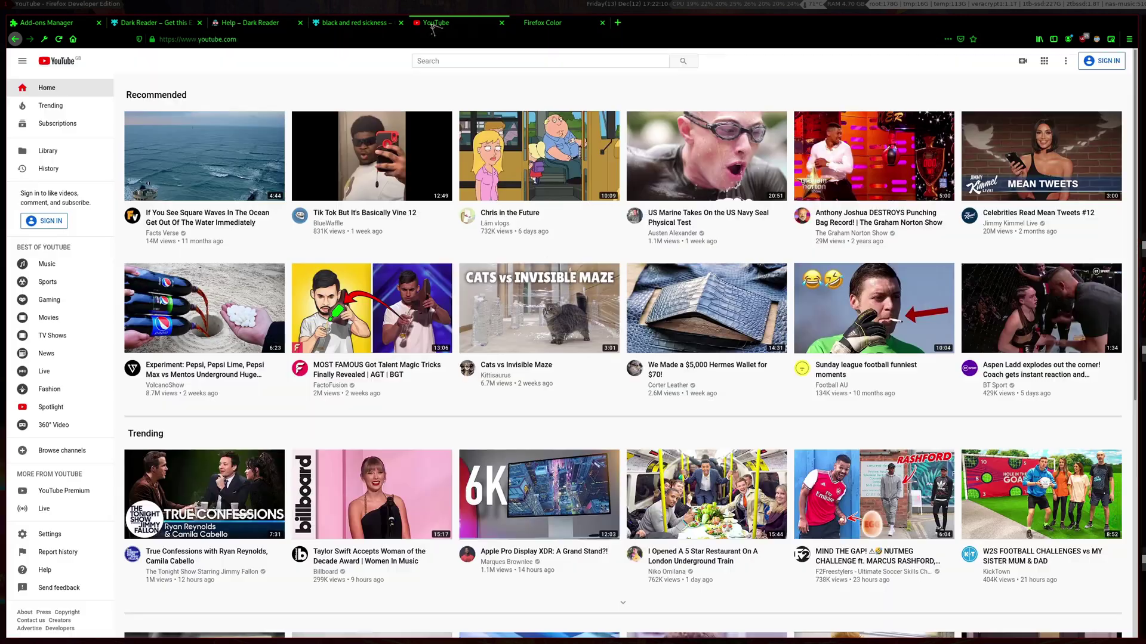
pyautogui.click(1097, 39)
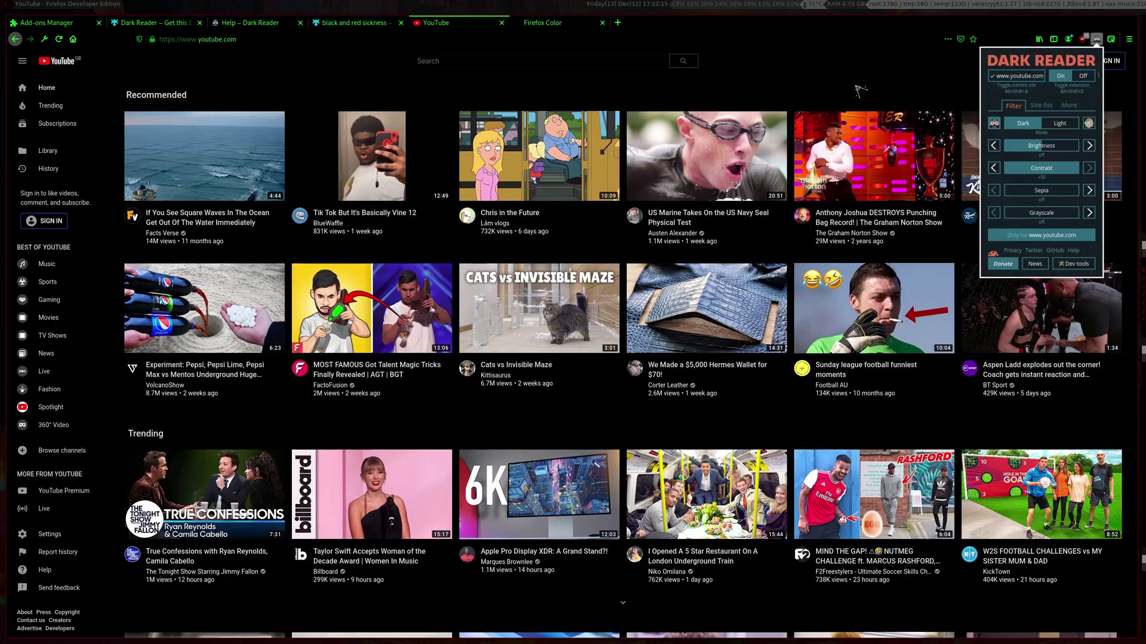
pyautogui.click(859, 90)
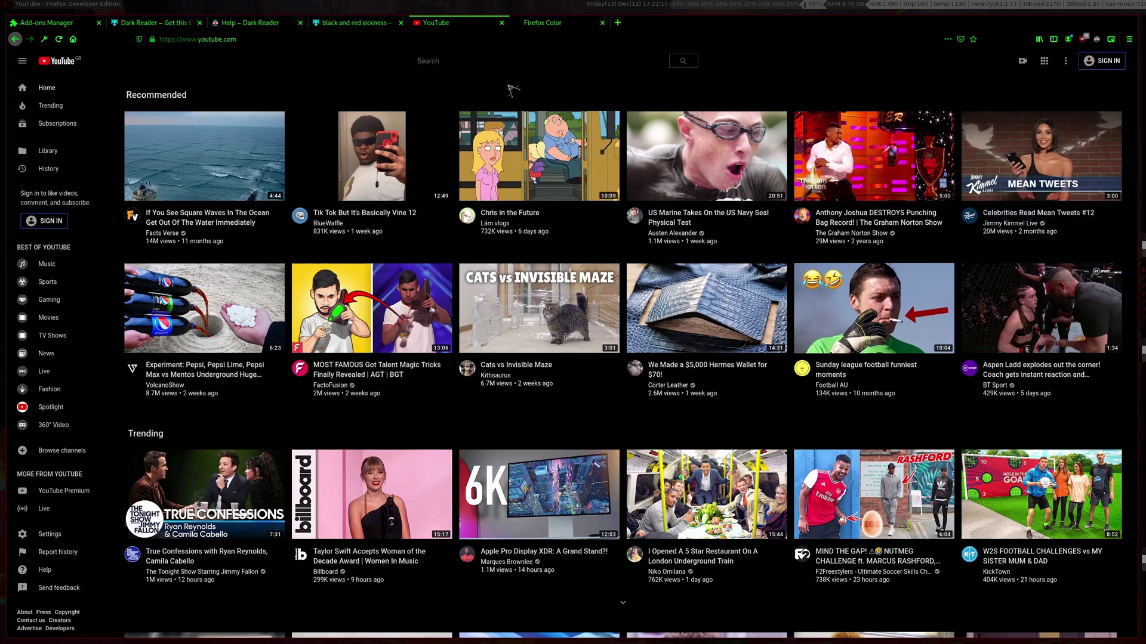
pyautogui.scroll(-5, 503, 95)
pyautogui.scroll(5, 530, 59)
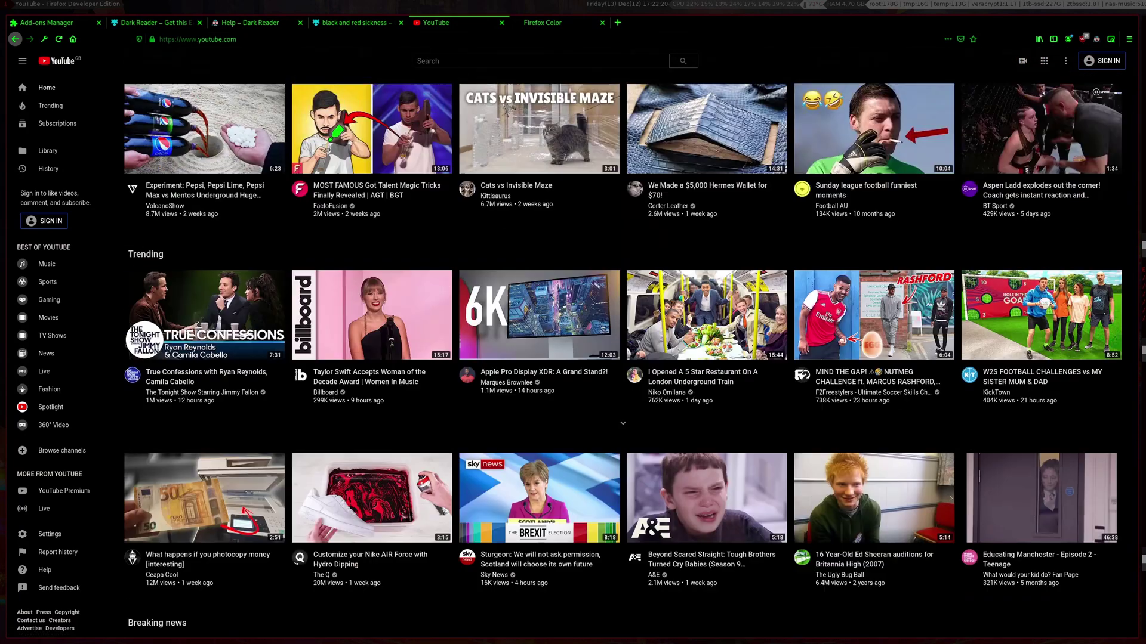
pyautogui.hotkey('ctrl', 'Tab')
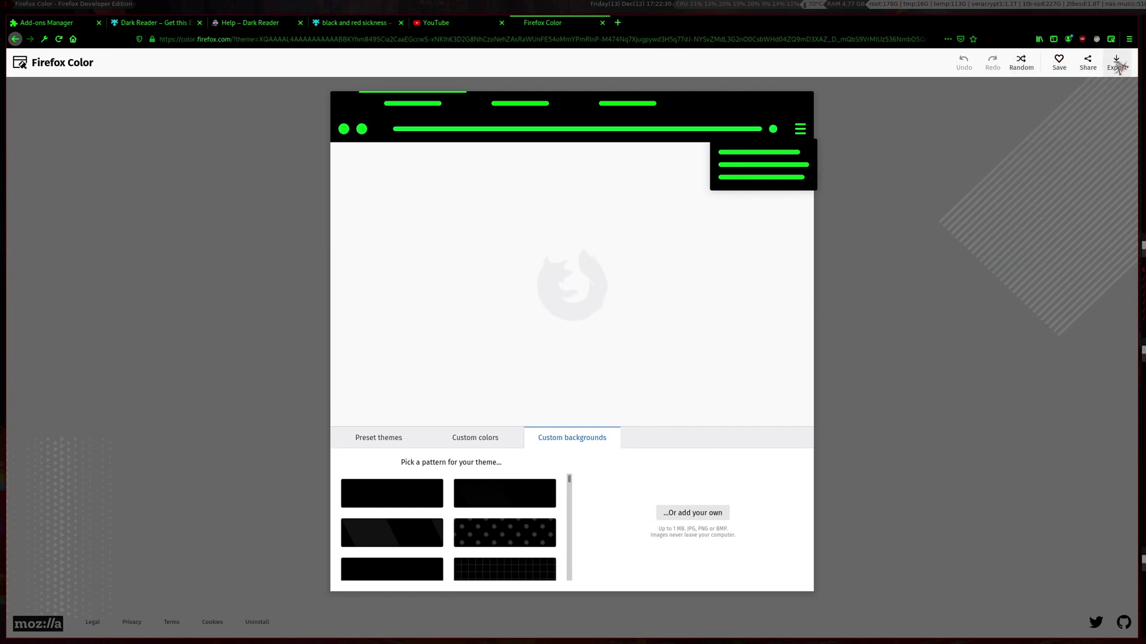
# - Copy the theme's share URL from the Share popup
pyautogui.click(1087, 66)
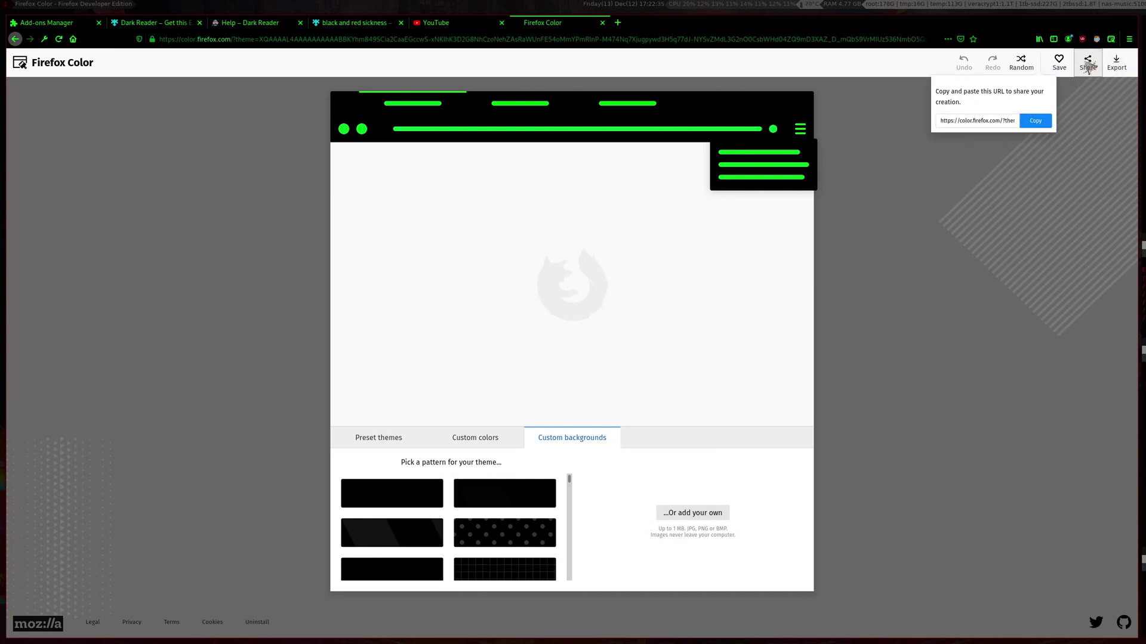
pyautogui.click(994, 121)
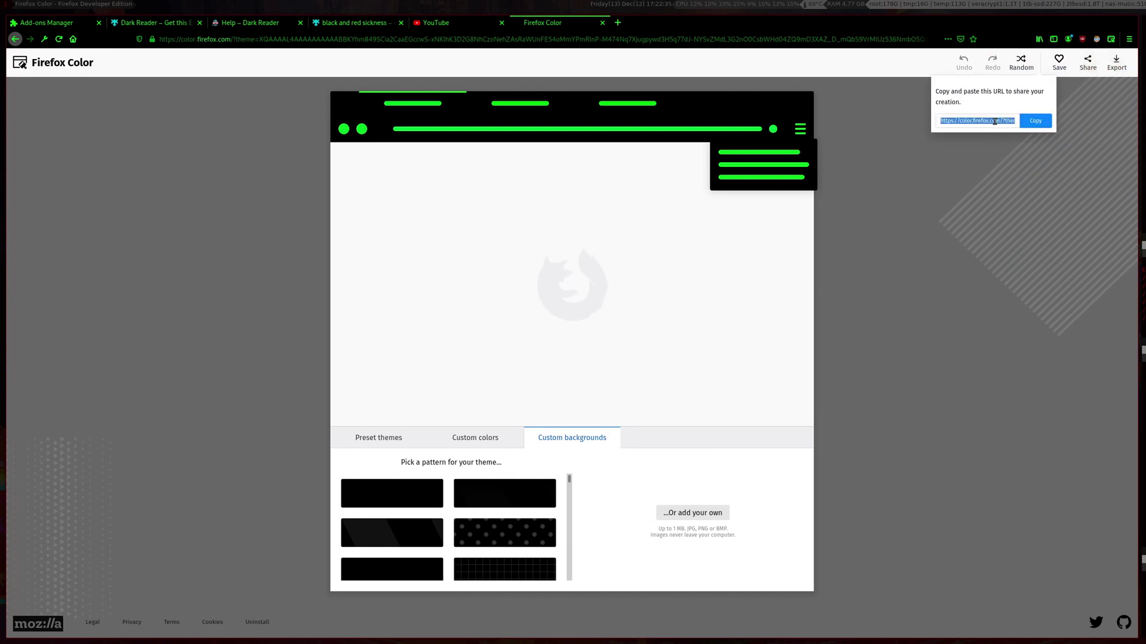
pyautogui.rightClick(994, 121)
pyautogui.click(1015, 160)
# - Test the share URL in a new tab, then close it and dismiss the share popup
pyautogui.click(617, 23)
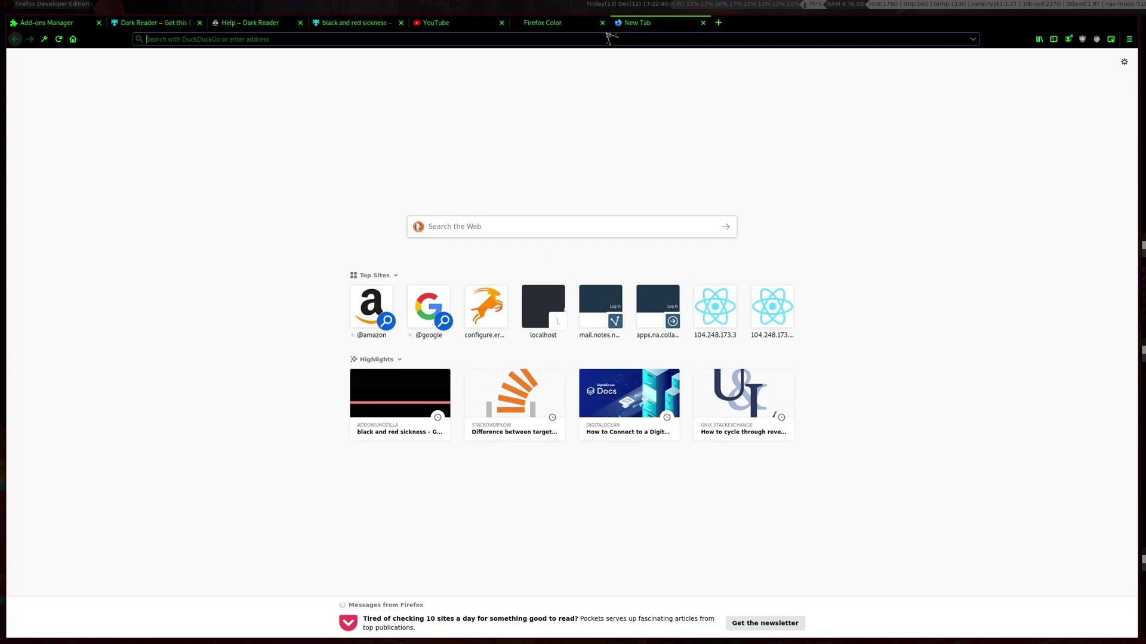
pyautogui.rightClick(604, 36)
pyautogui.click(620, 87)
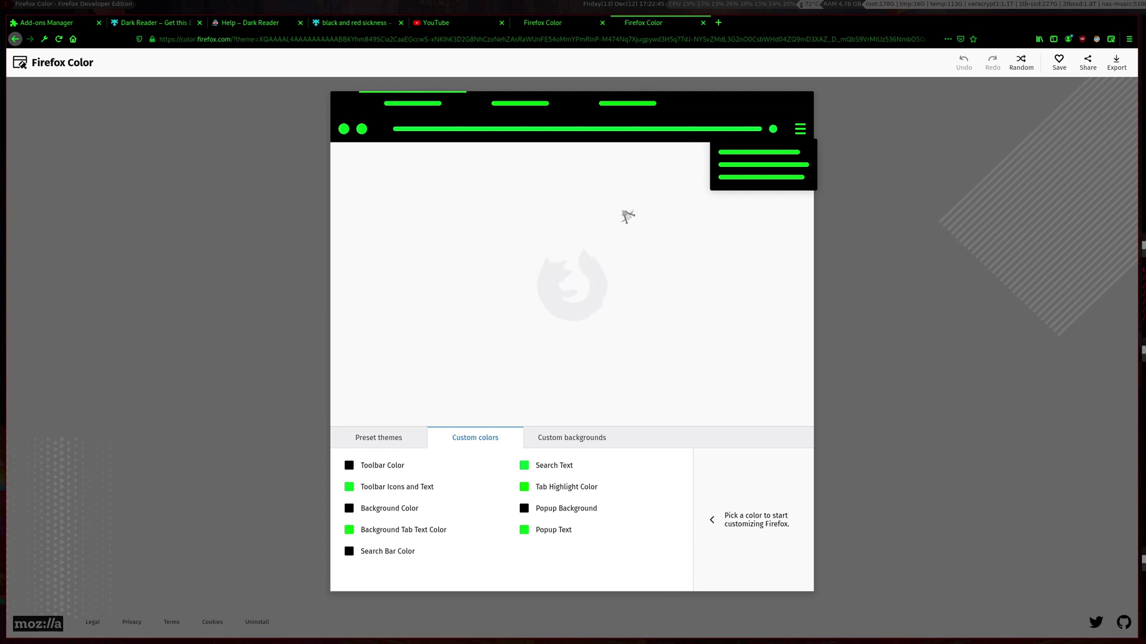
pyautogui.click(702, 23)
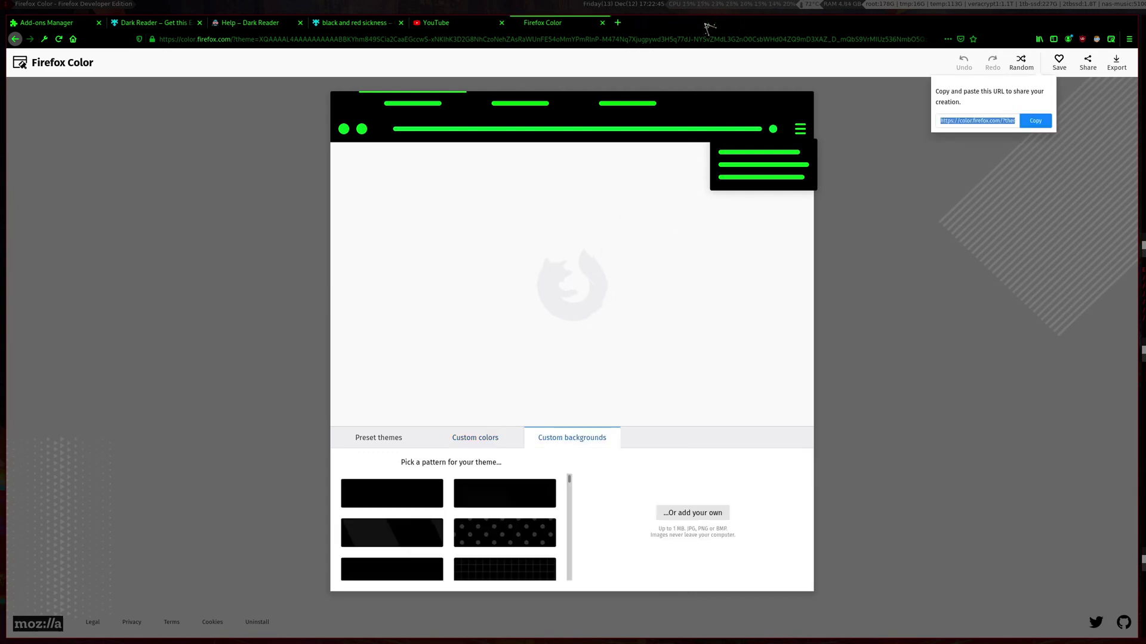
pyautogui.click(1053, 142)
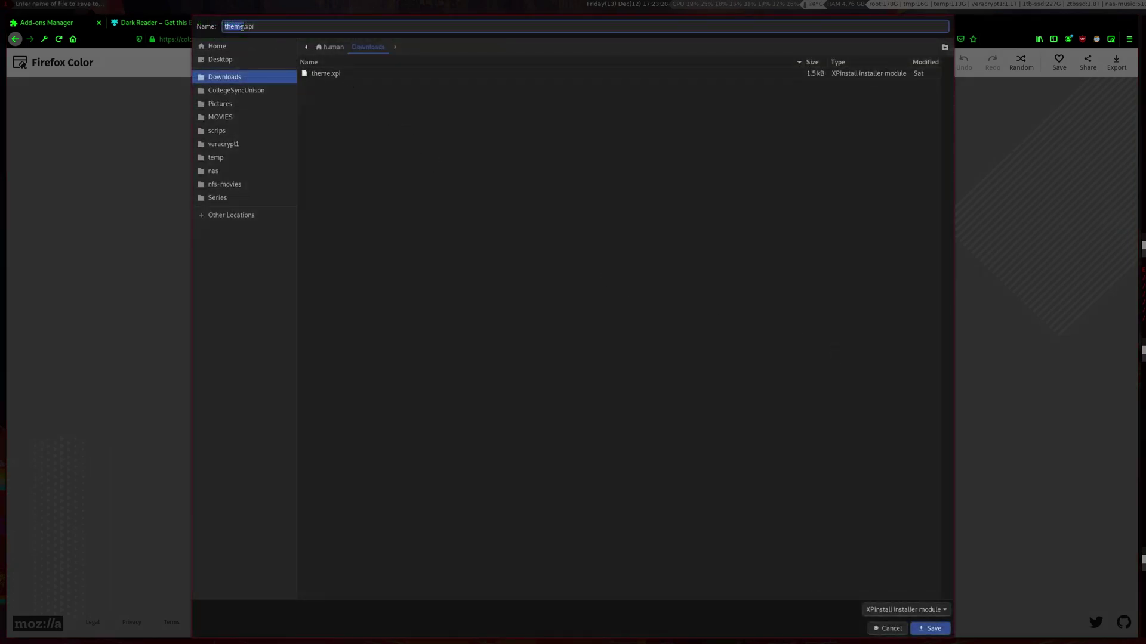
# - Append '-gr' after 'theme' in the export file name
pyautogui.click(243, 27)
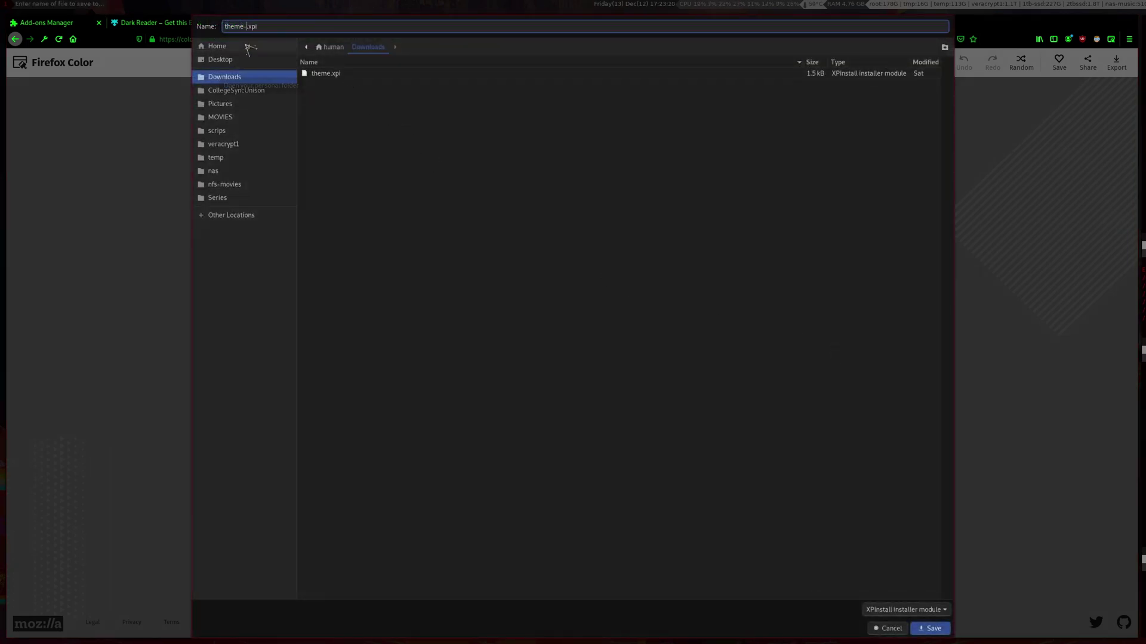
pyautogui.write('-gr')
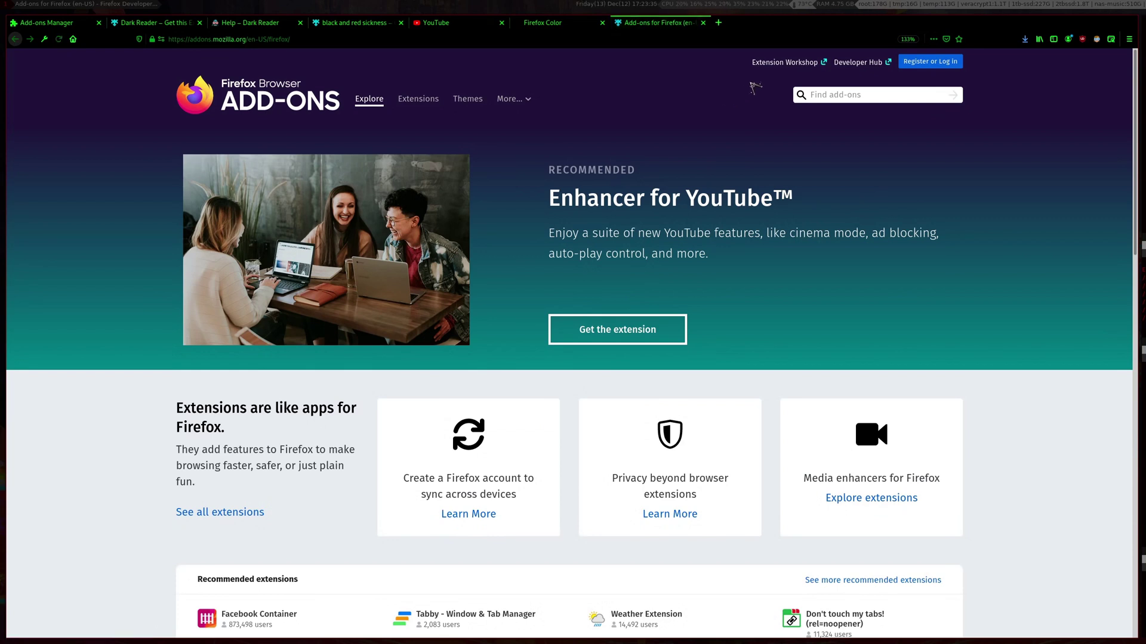
# - Sign in to Firefox Add-ons and pick Submit a New Add-on from the account menu
pyautogui.click(922, 63)
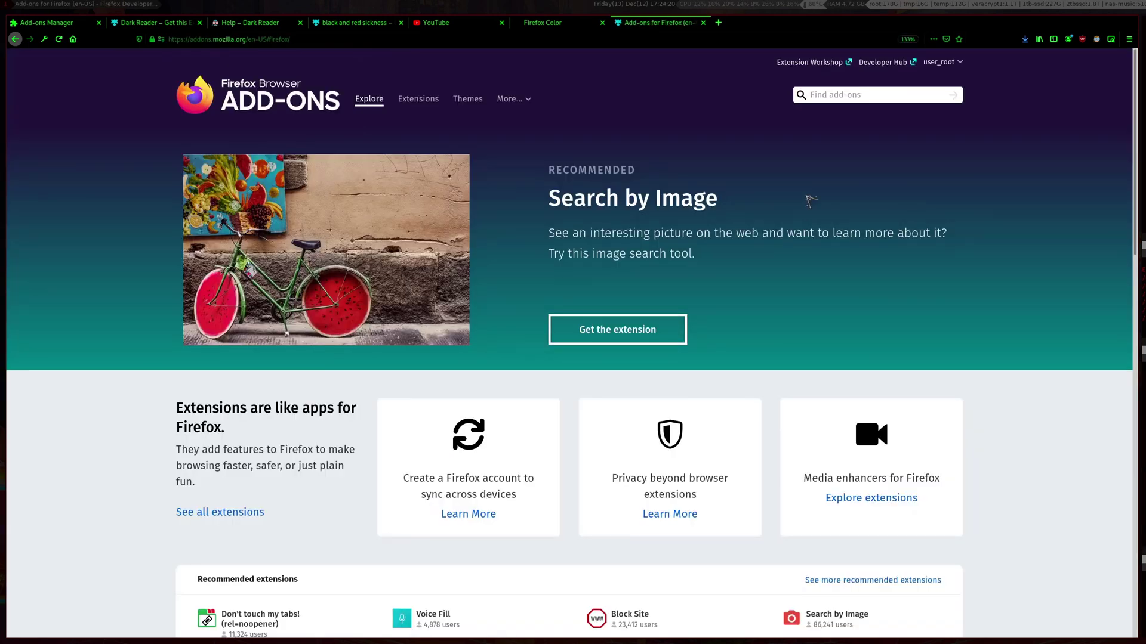
pyautogui.click(958, 62)
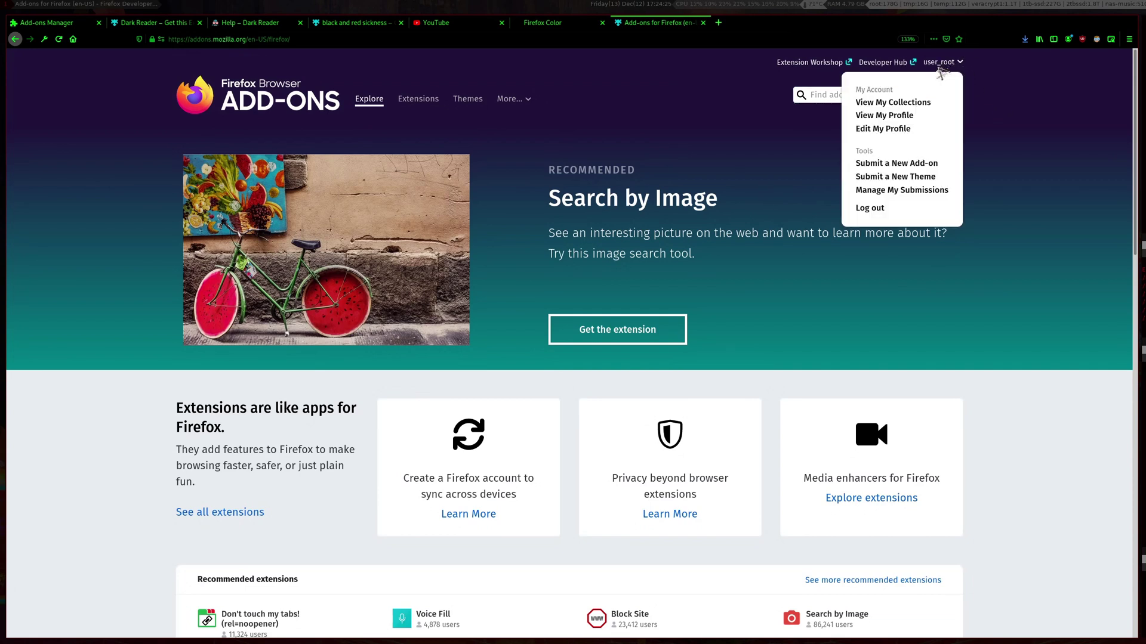
pyautogui.click(902, 178)
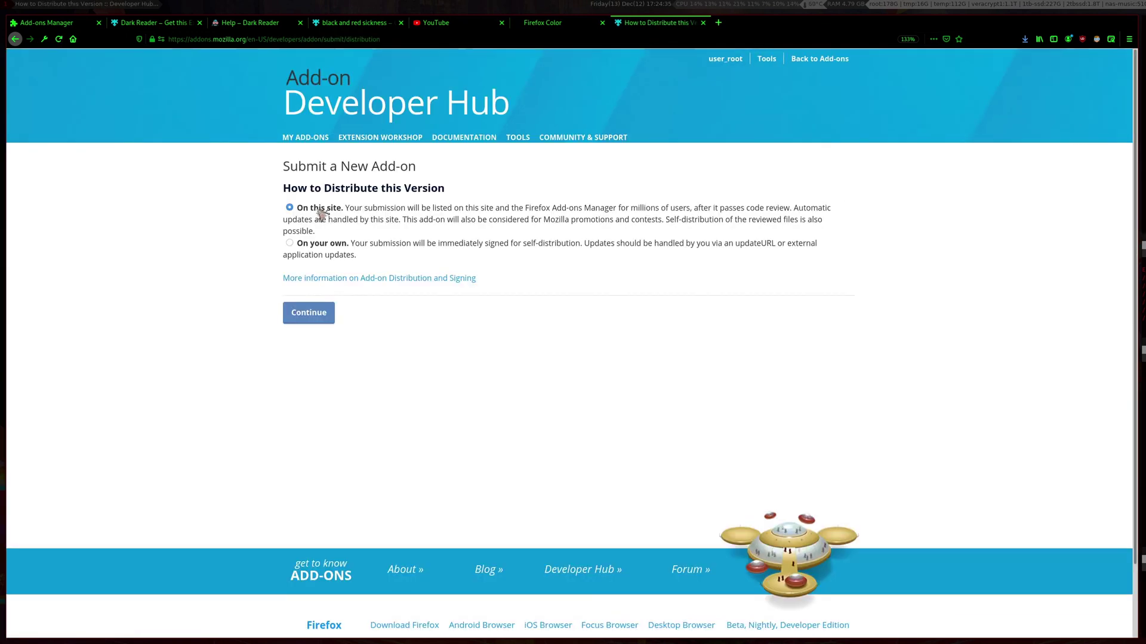
# - Keep 'On this site' distribution, upload theme-green.xpi from Downloads, and continue after validation
pyautogui.click(298, 319)
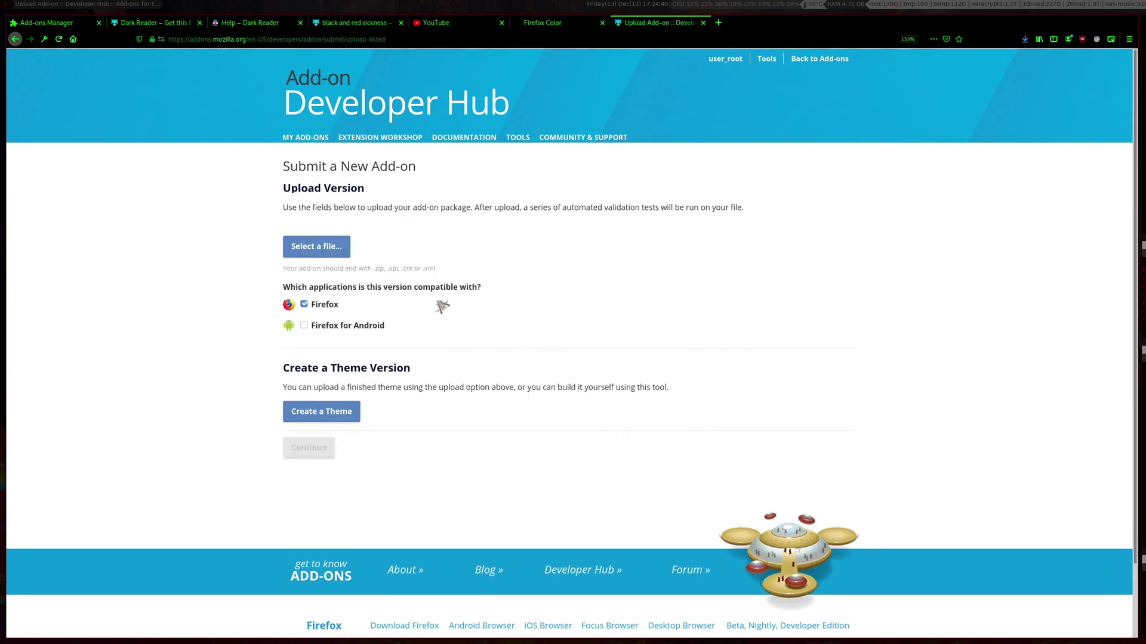
pyautogui.click(331, 248)
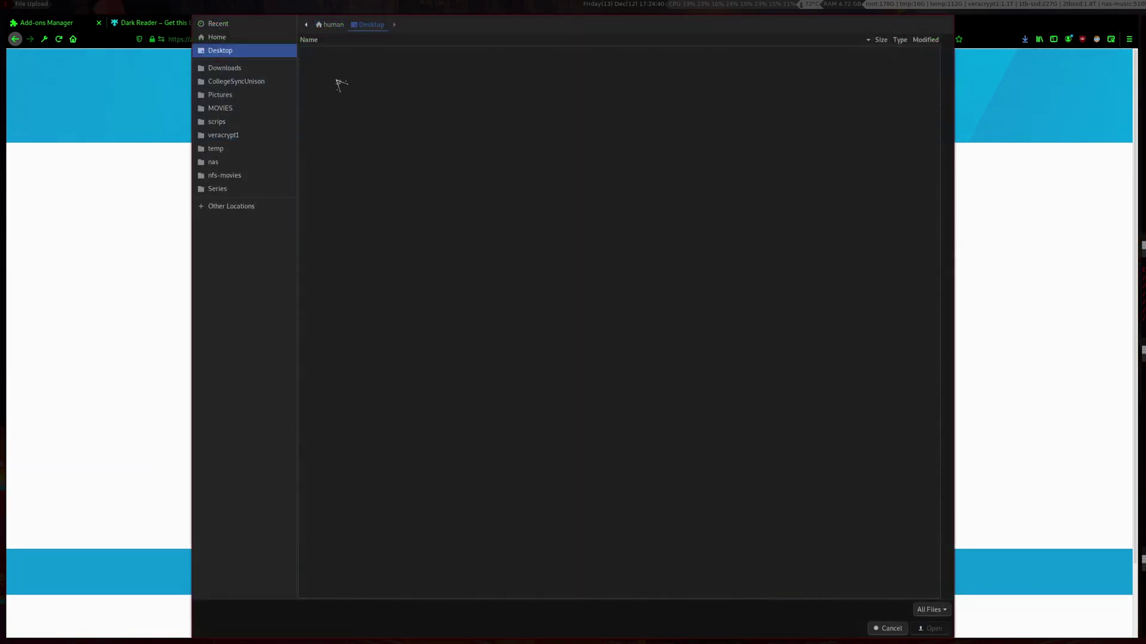
pyautogui.click(249, 69)
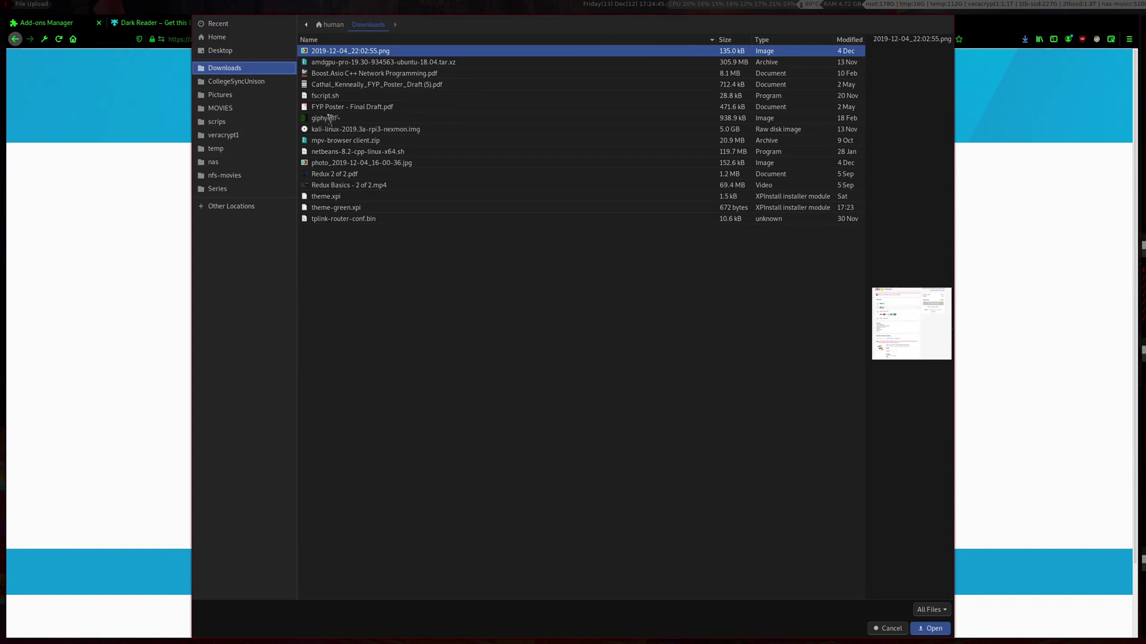
pyautogui.click(345, 207)
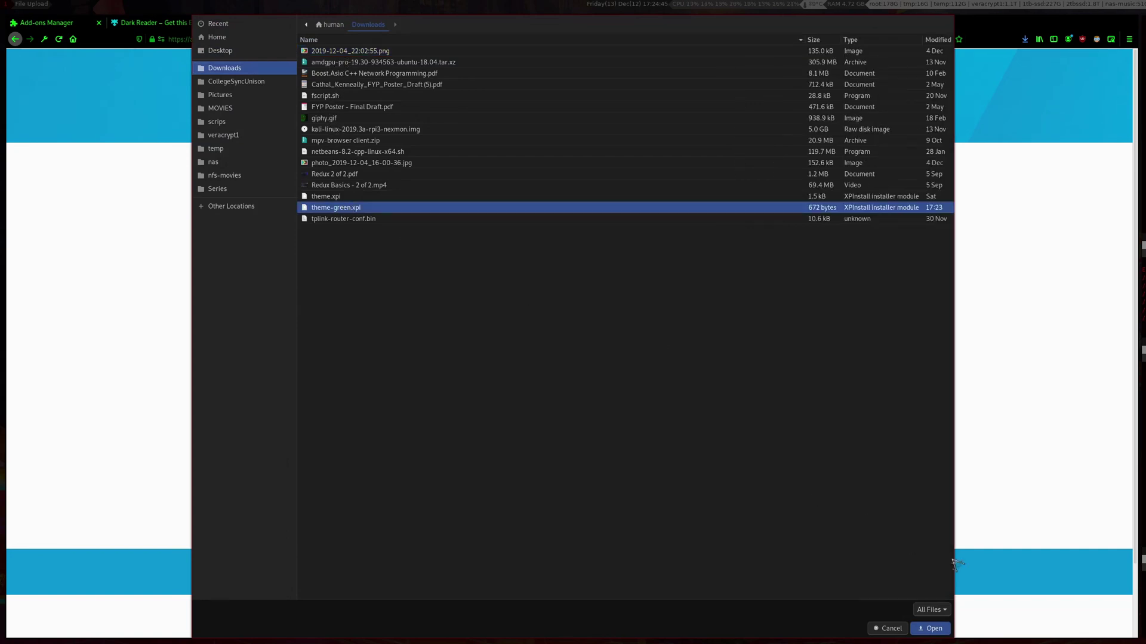
pyautogui.click(933, 629)
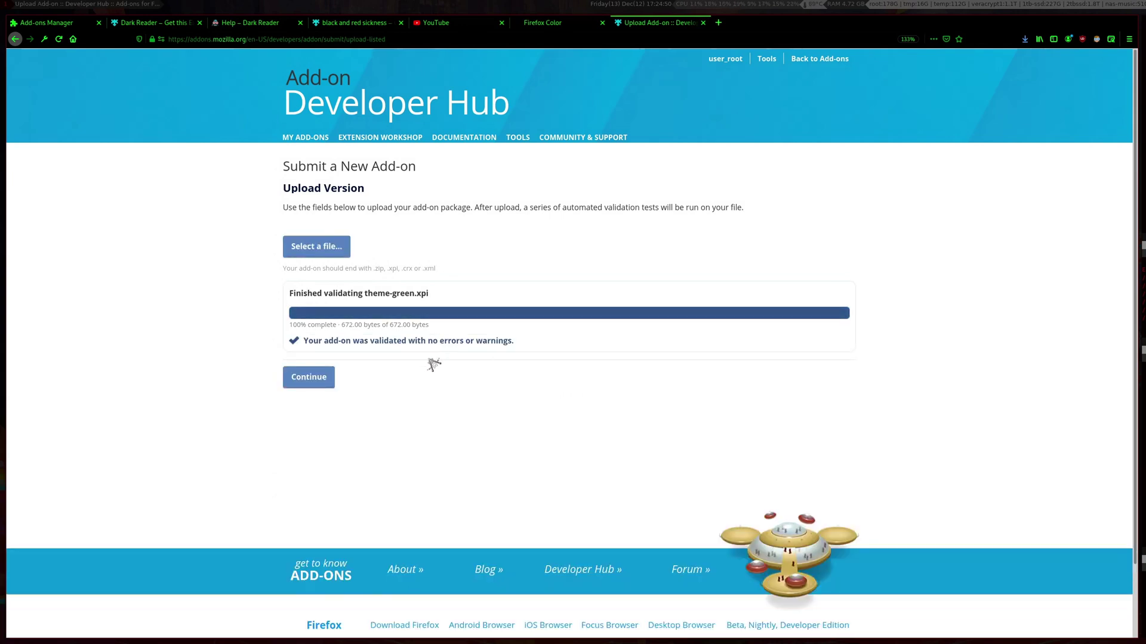
pyautogui.click(327, 377)
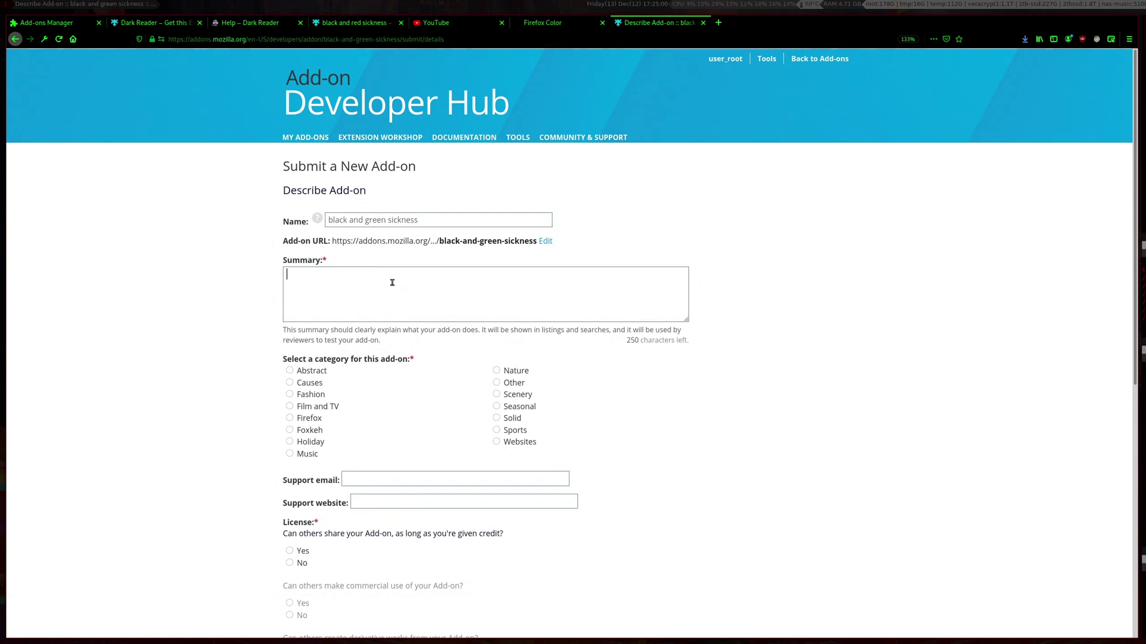
# - Paste the theme's description into the summary field
pyautogui.hotkey('ctrl', 'v')
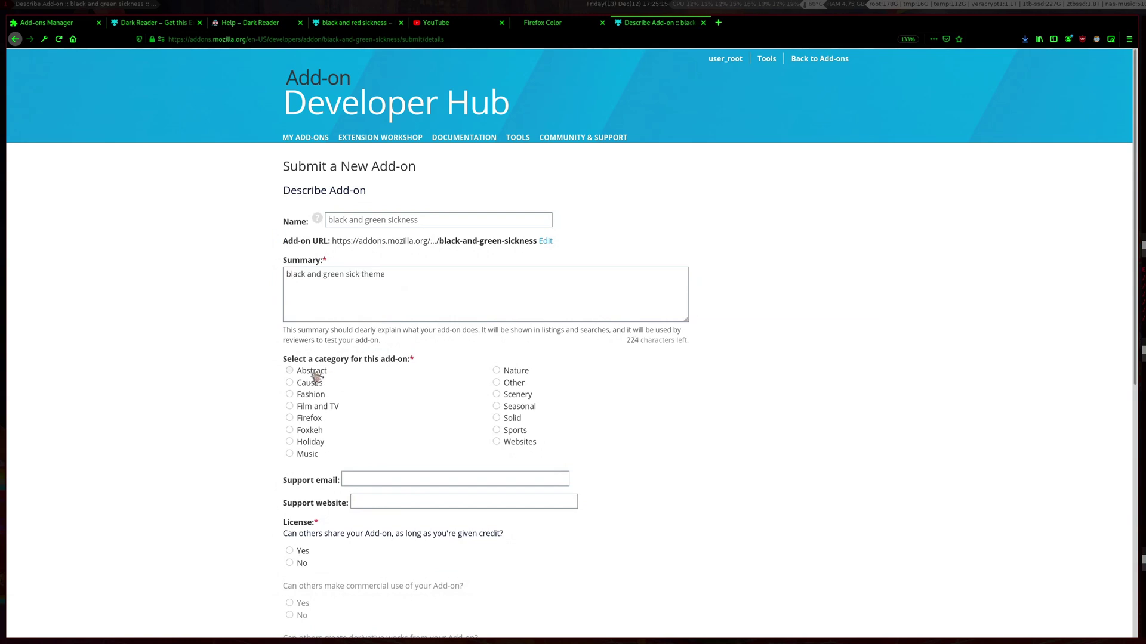
pyautogui.scroll(-2, 427, 388)
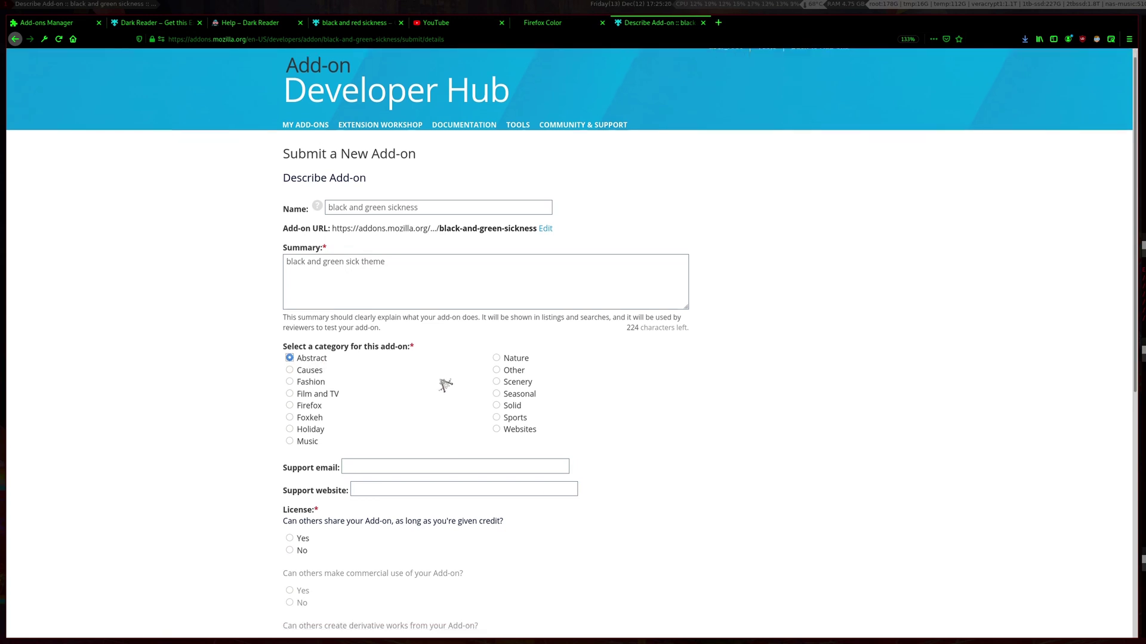
pyautogui.scroll(-2, 412, 358)
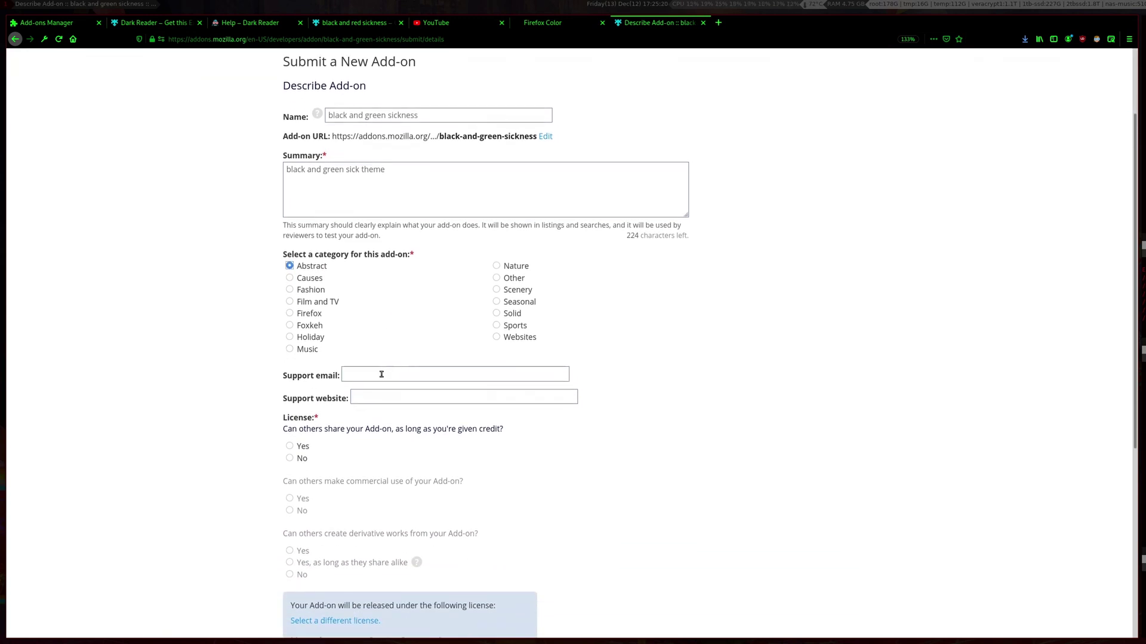
pyautogui.scroll(-2, 358, 390)
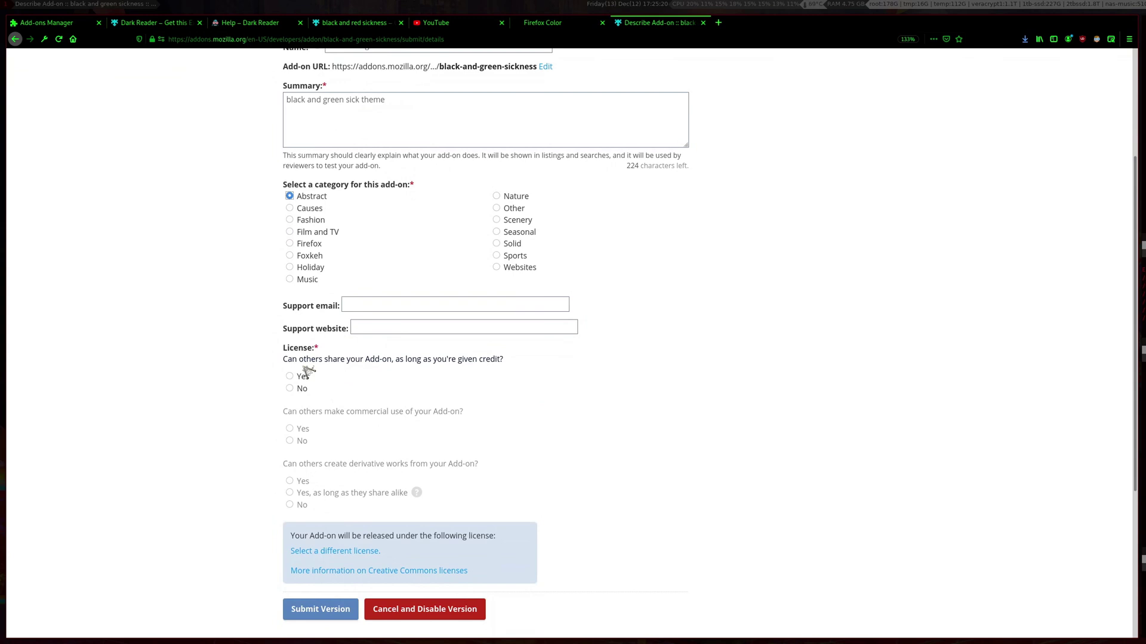
pyautogui.scroll(-1, 306, 370)
# - Answer the licence questions Yes / No / Yes-if-shared-alike and submit the version for review
pyautogui.click(304, 342)
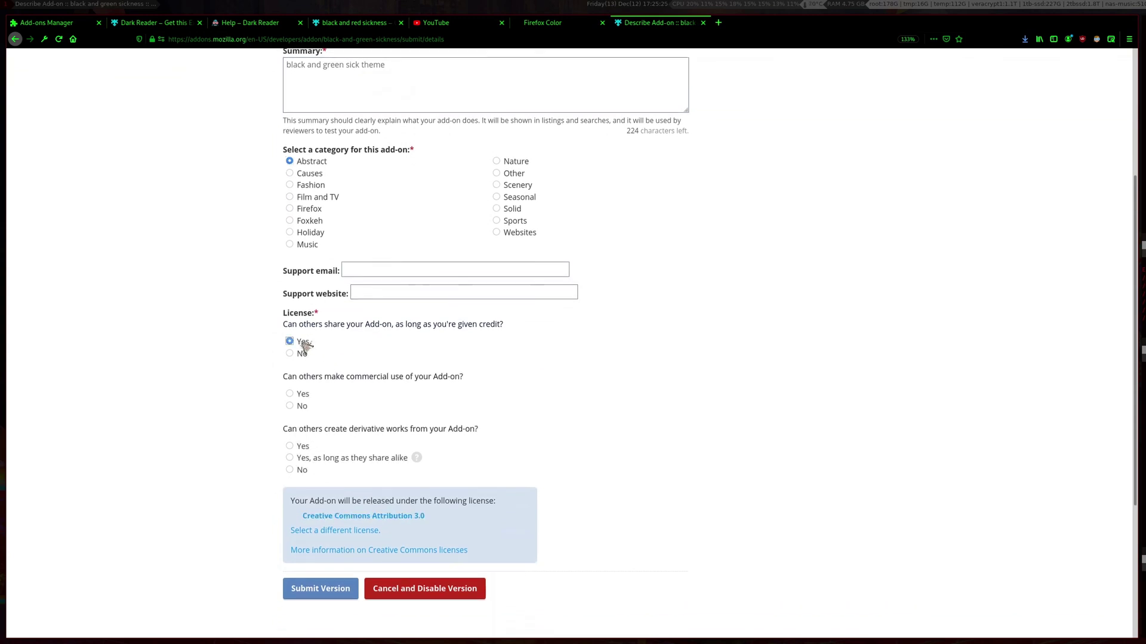
pyautogui.click(299, 406)
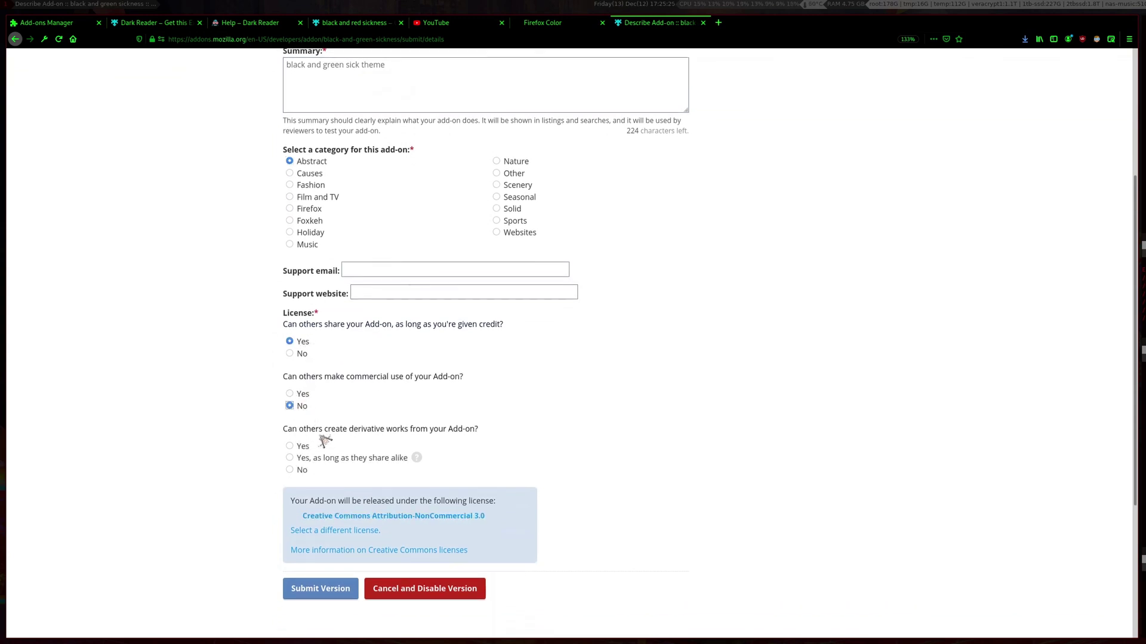
pyautogui.click(296, 458)
pyautogui.scroll(-3, 688, 534)
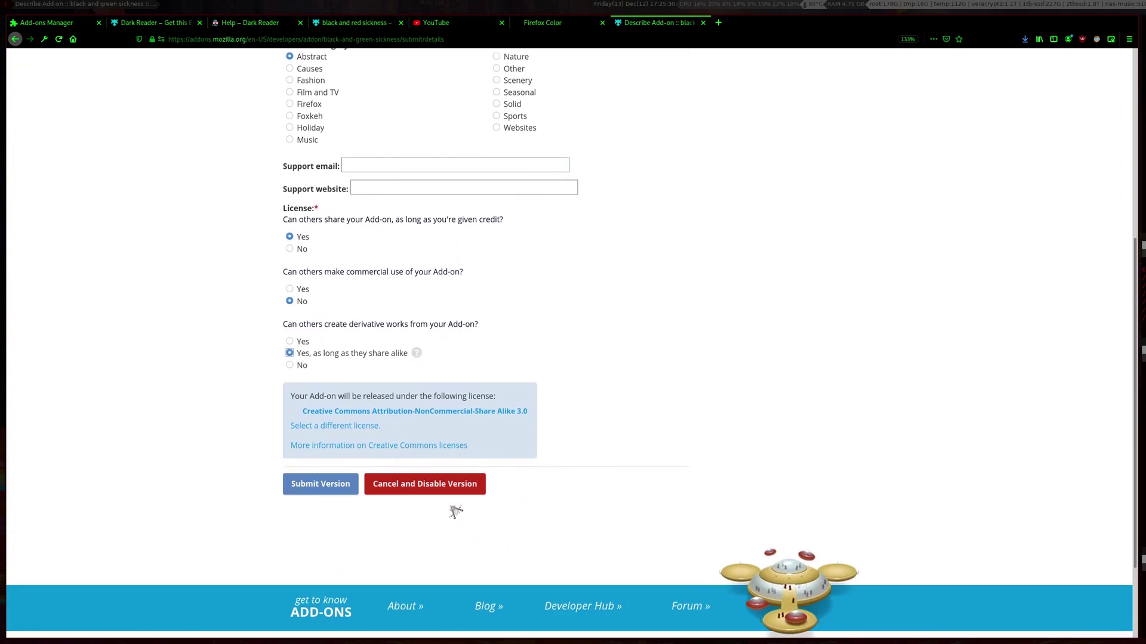
pyautogui.click(322, 491)
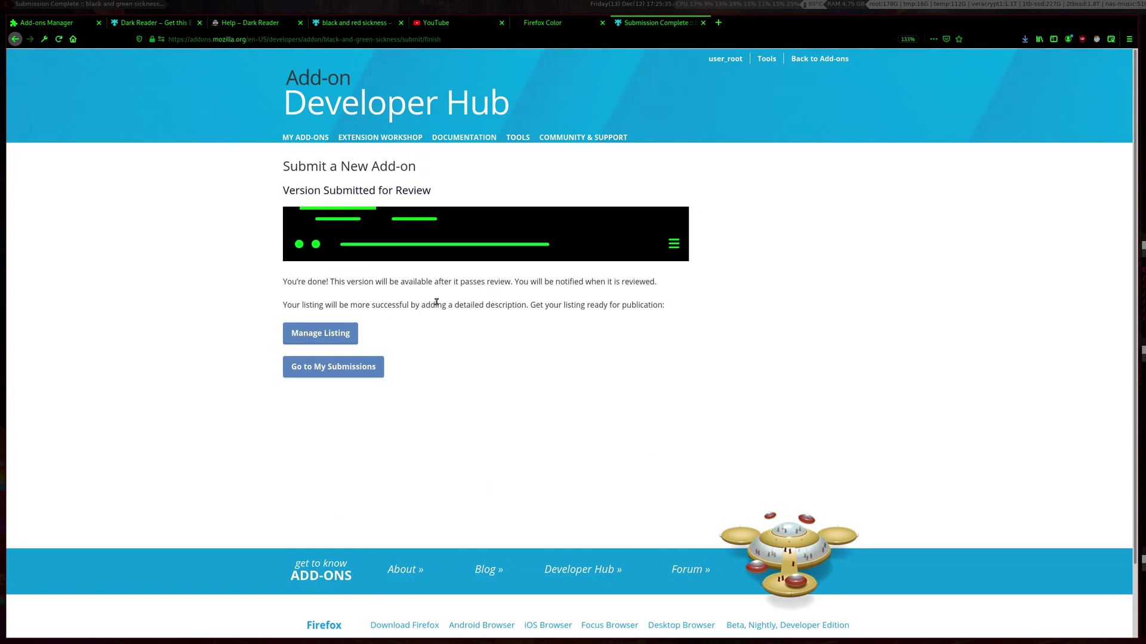
# - Open Manage Listing for black and green sickness and briefly highlight its status details
pyautogui.click(341, 333)
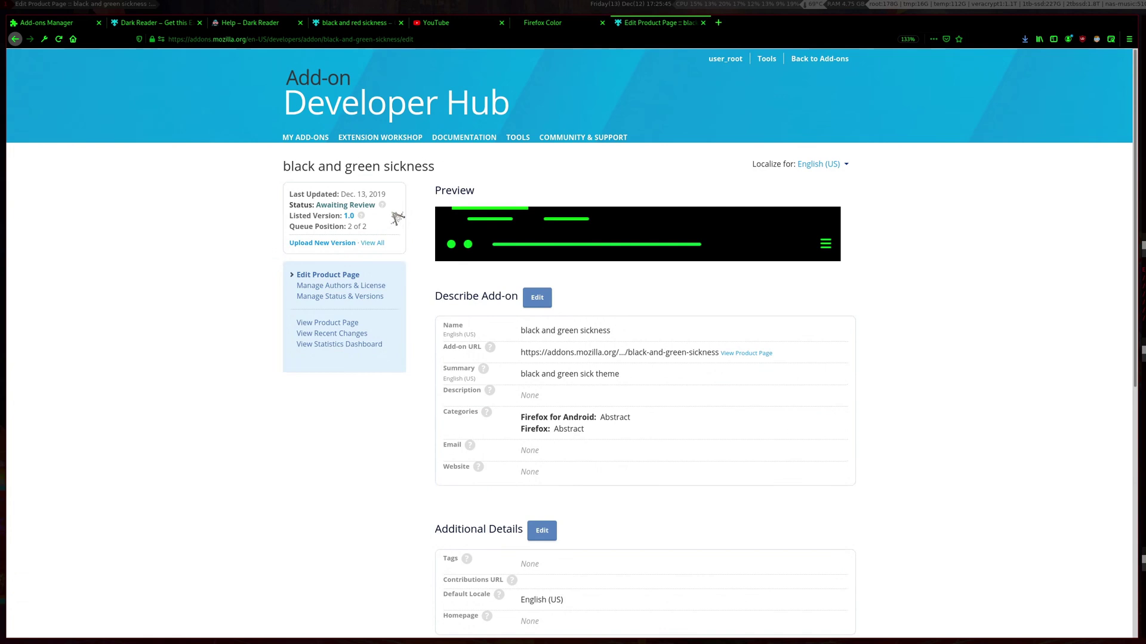
pyautogui.moveTo(388, 205); pyautogui.dragTo(287, 214)
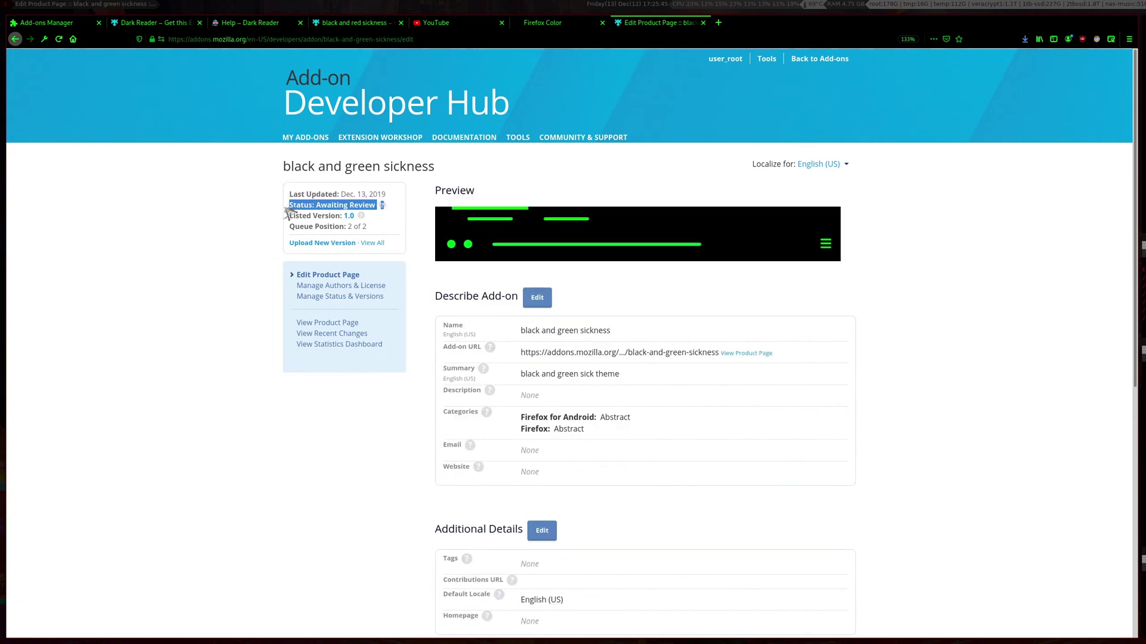
pyautogui.click(605, 181)
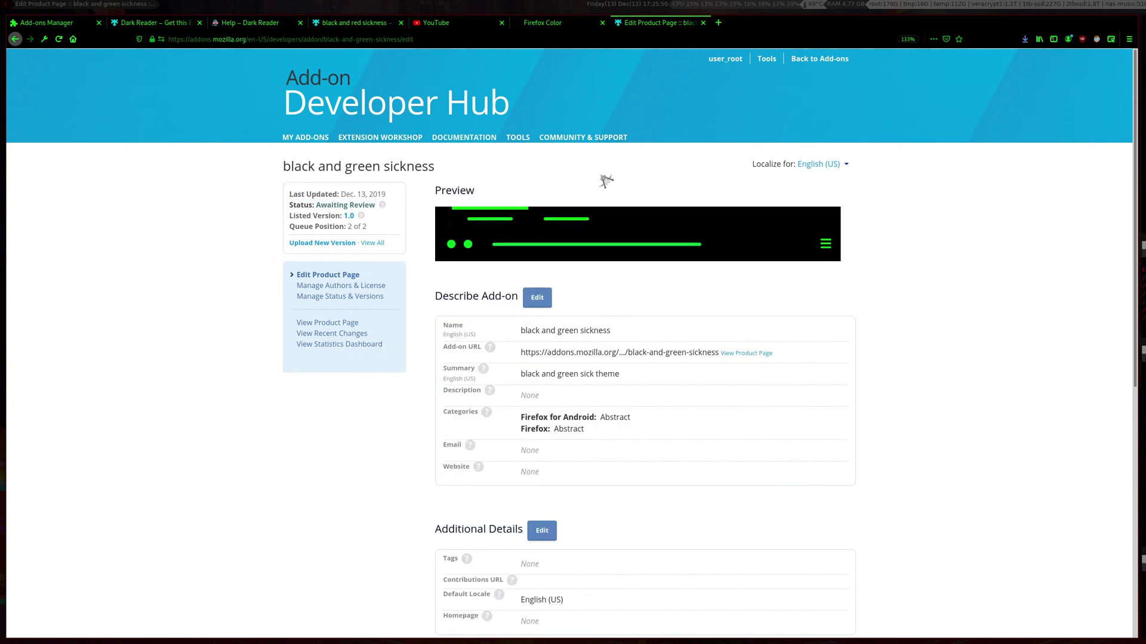